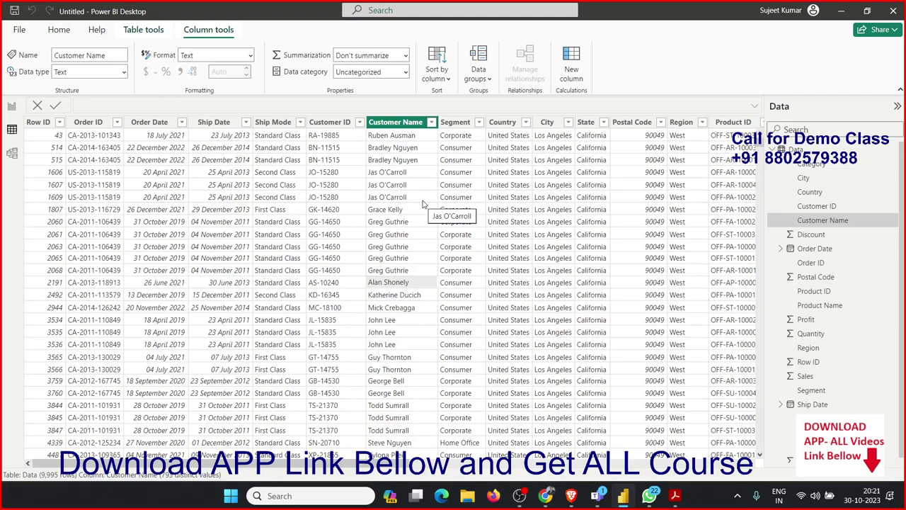
# Step: Compare the Order ID and Order Date columns in the Data table
pyautogui.moveTo(392, 464)
pyautogui.mouseDown()
pyautogui.moveTo(720, 476)
pyautogui.moveTo(396, 465)
pyautogui.mouseUp()
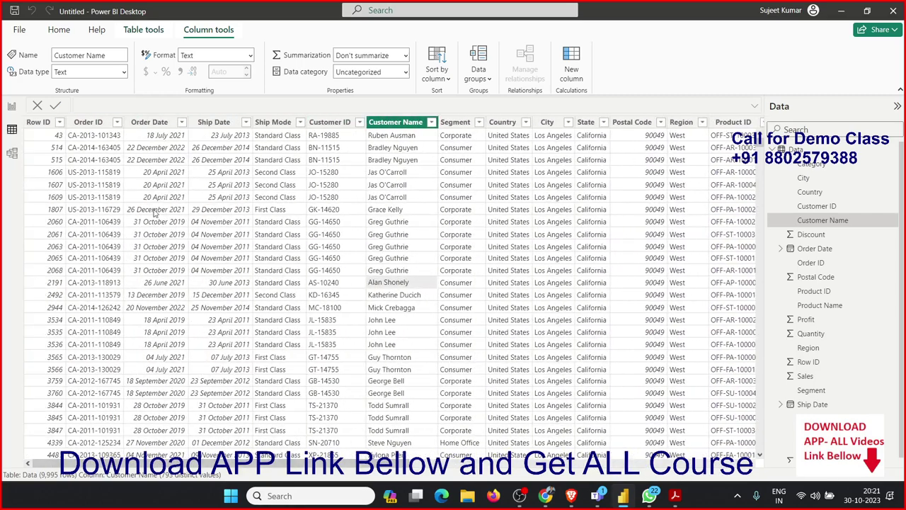
pyautogui.click(84, 125)
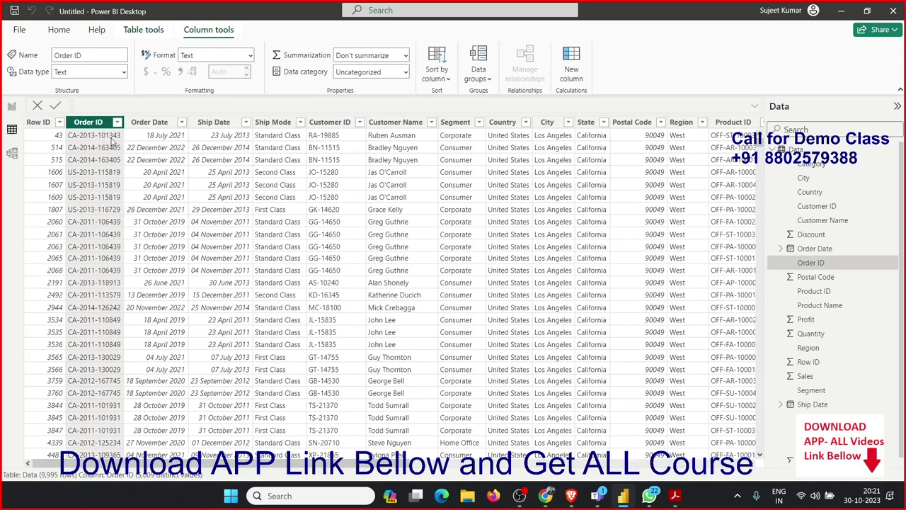
pyautogui.click(150, 124)
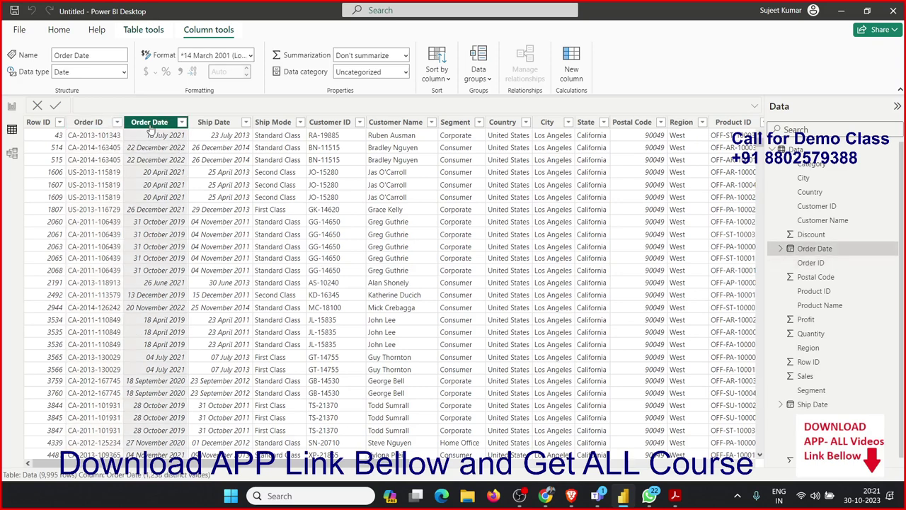
pyautogui.click(91, 124)
pyautogui.click(149, 124)
pyautogui.click(92, 135)
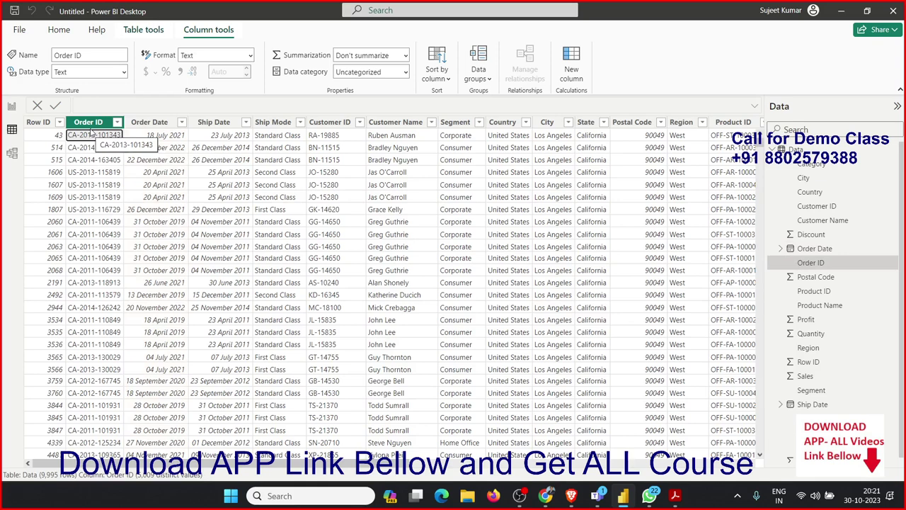
# Step: Reselect Order ID, note its row-43 value, and switch between Order ID and Order Date
pyautogui.click(91, 124)
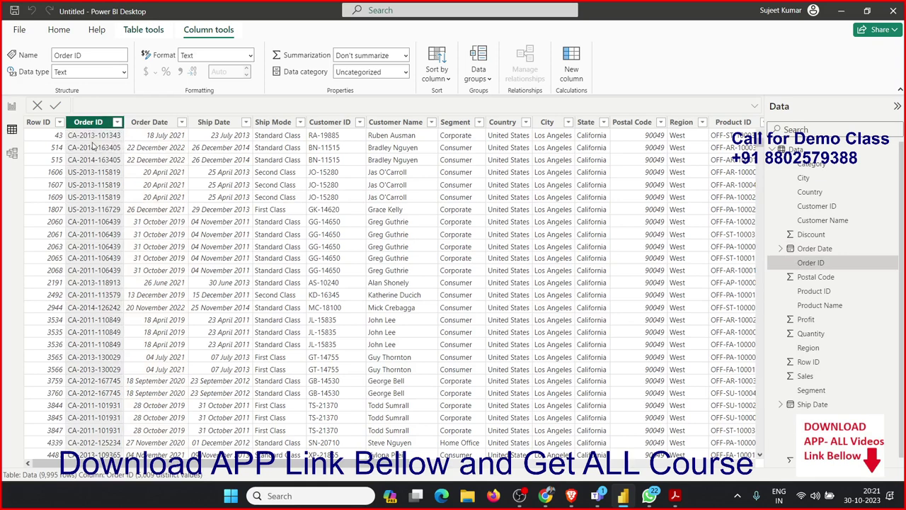
pyautogui.click(151, 123)
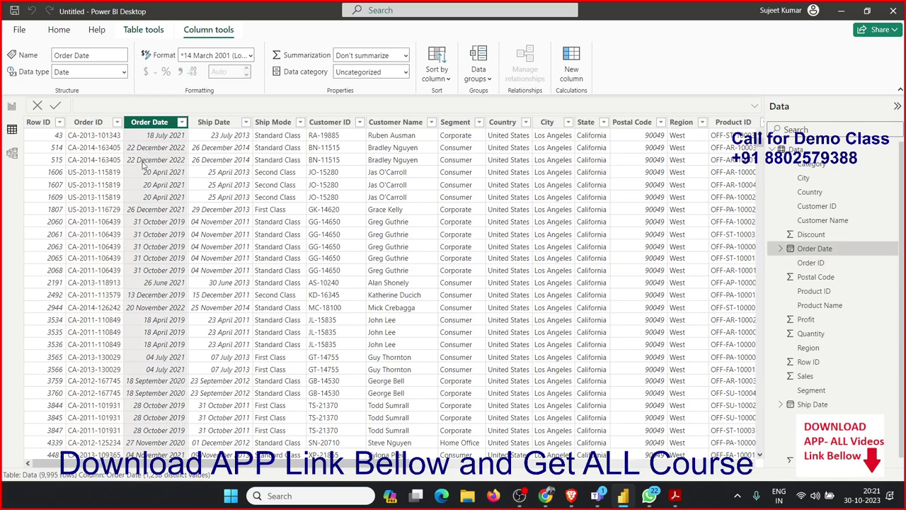
pyautogui.click(92, 157)
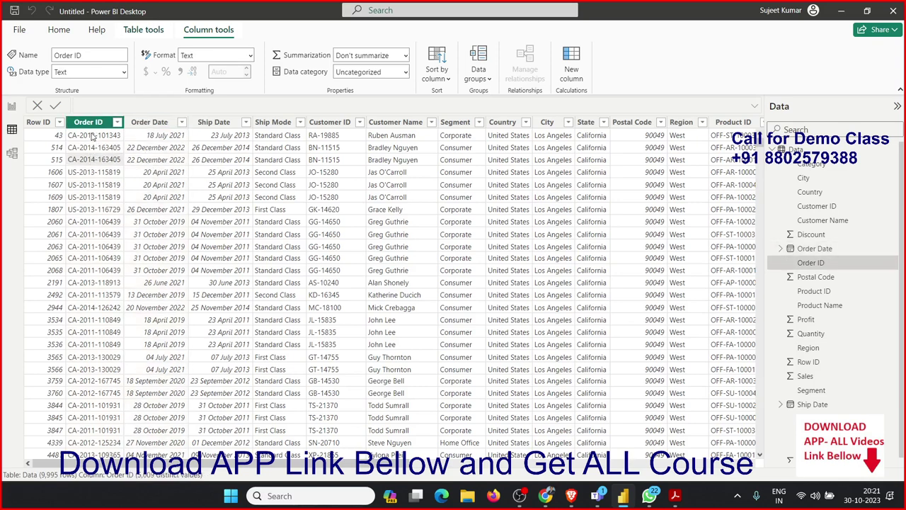
pyautogui.click(92, 135)
pyautogui.click(92, 136)
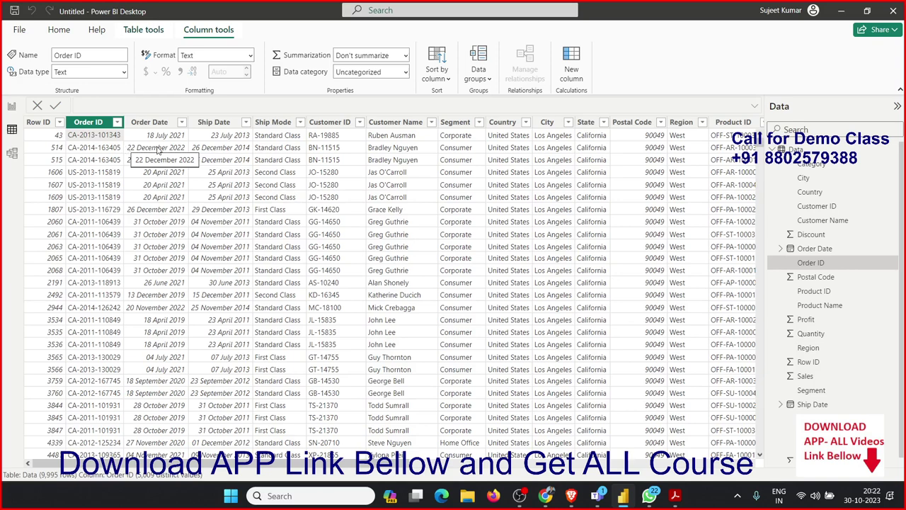
pyautogui.click(156, 125)
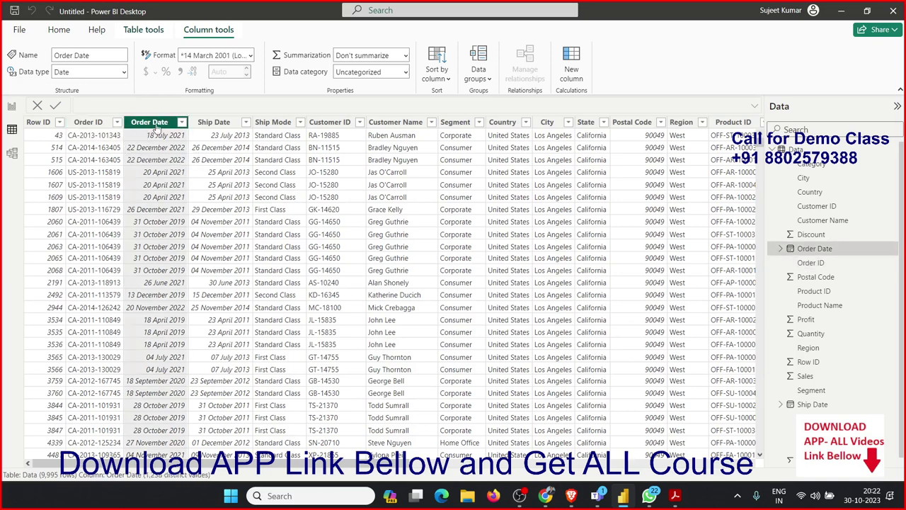
pyautogui.click(92, 125)
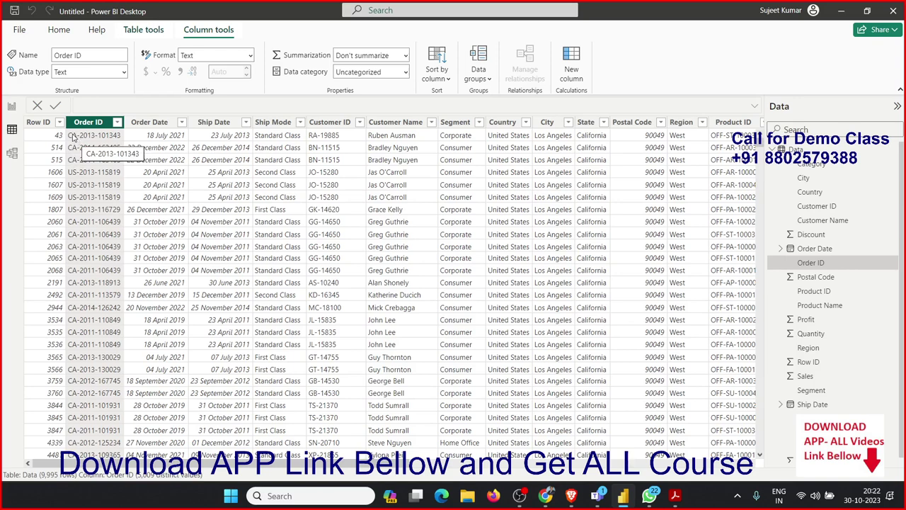
# Step: Collapse the Data pane and scroll the table right and back to reveal Category and Sub-Category
pyautogui.click(896, 106)
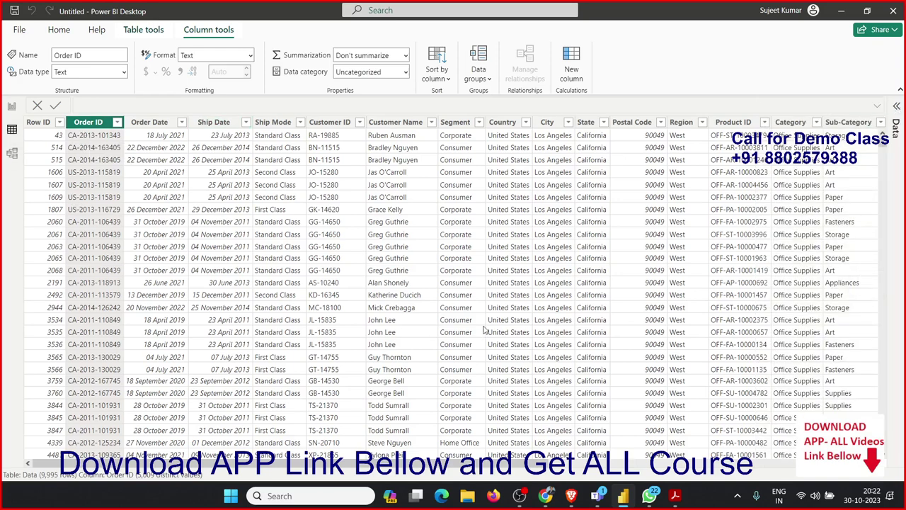
pyautogui.moveTo(516, 464); pyautogui.dragTo(854, 486)
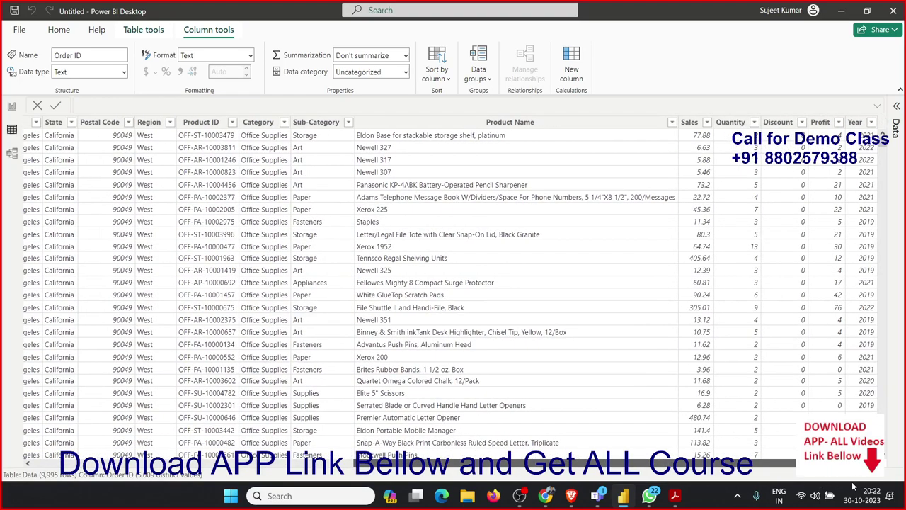
pyautogui.moveTo(854, 485); pyautogui.dragTo(425, 486)
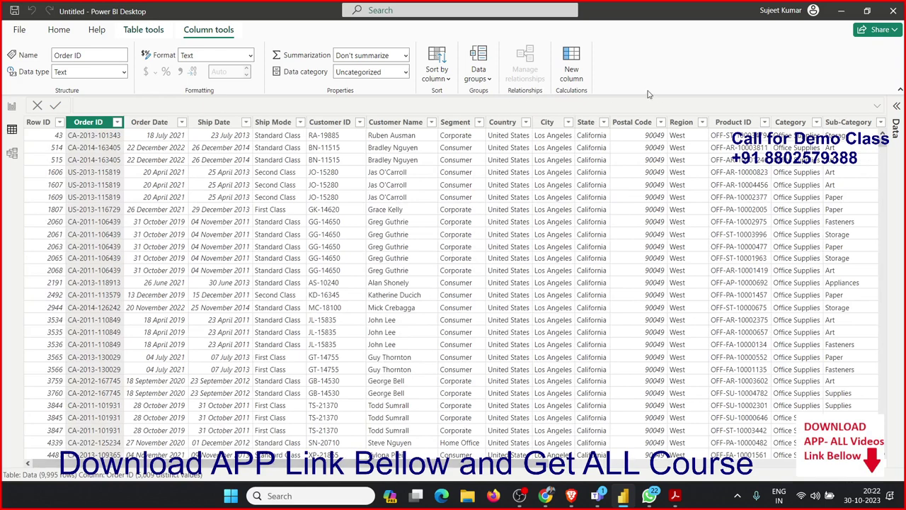
# Step: Create a CCode column with formula LEFT(Data[Order ID],2), yielding CA and US codes
pyautogui.click(573, 74)
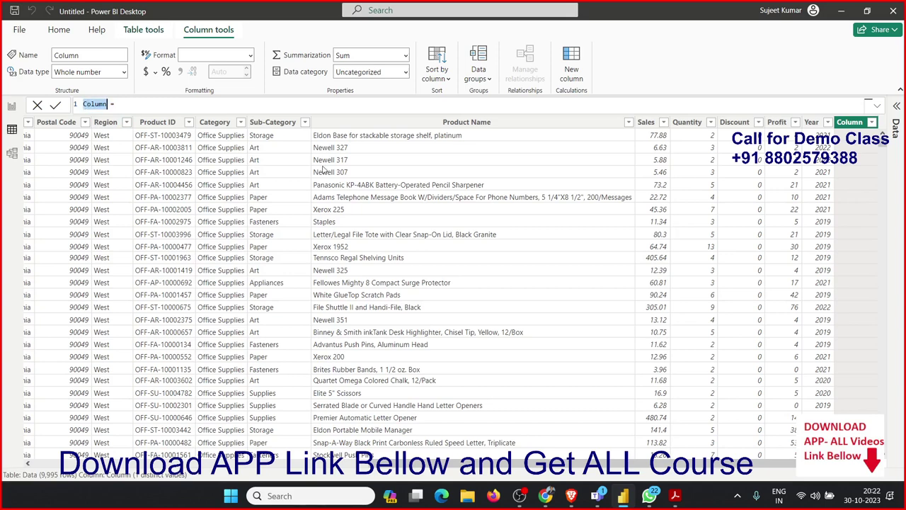
pyautogui.write('C')
pyautogui.write('Code =')
pyautogui.write('le')
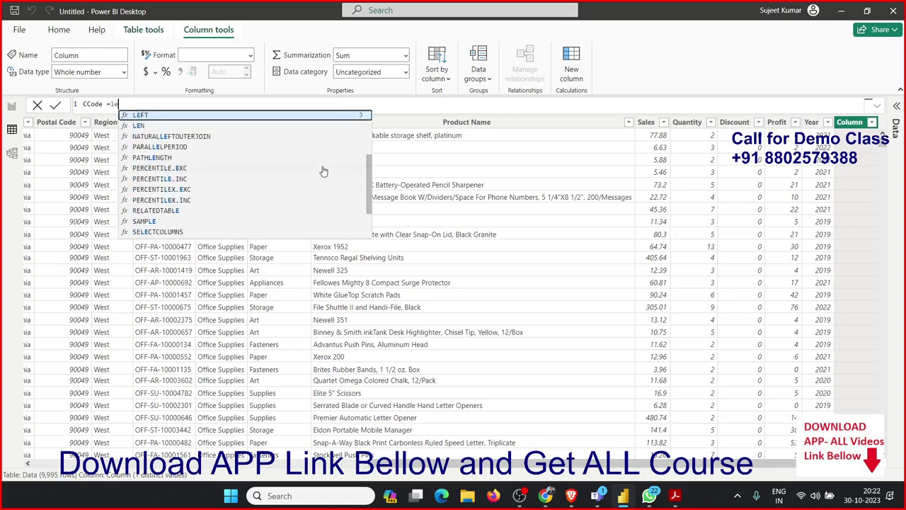
pyautogui.press('Up')
pyautogui.press('Tab')
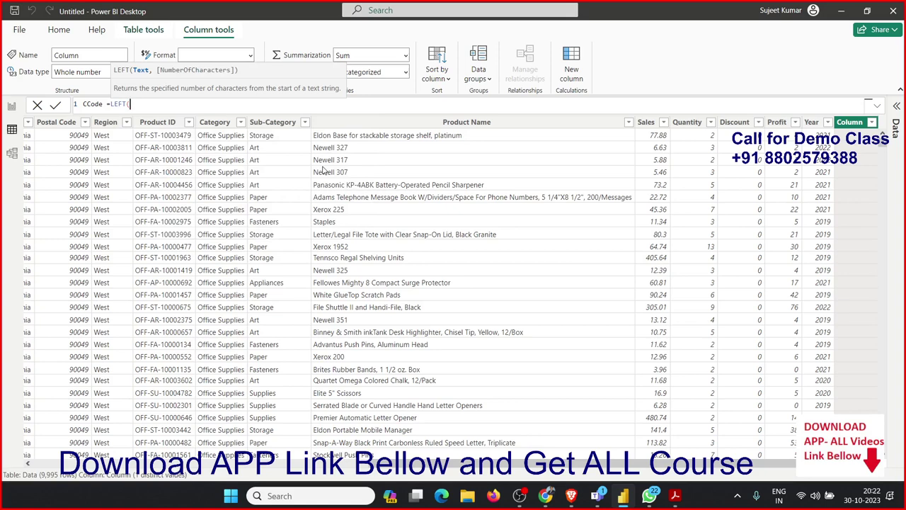
pyautogui.write('or')
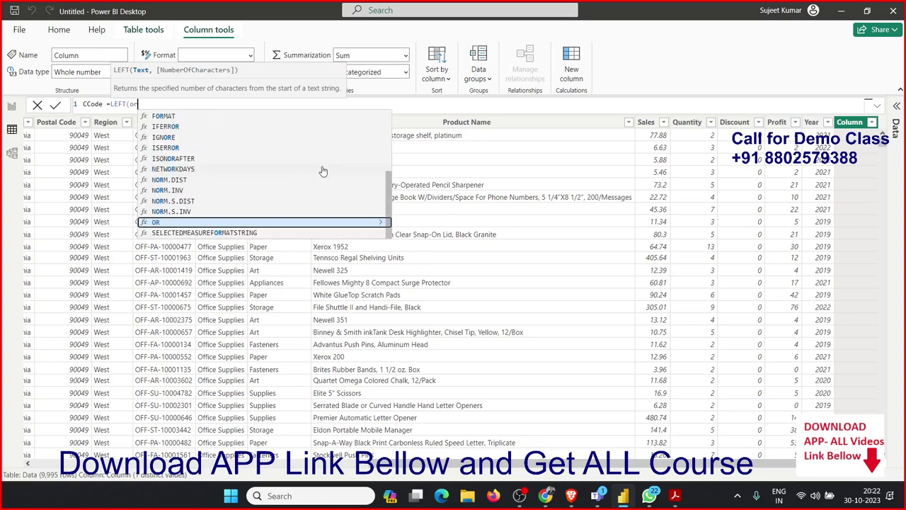
pyautogui.write('d')
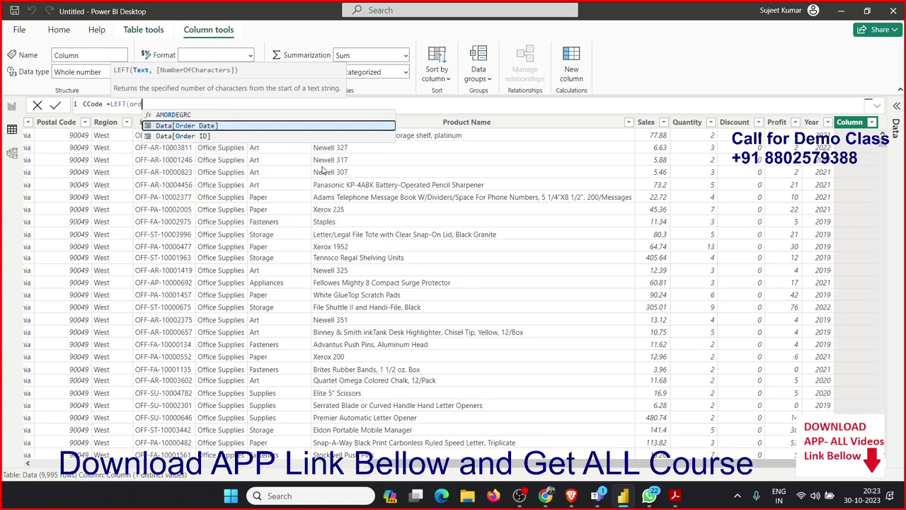
pyautogui.press('Down')
pyautogui.press('Tab')
pyautogui.write(',')
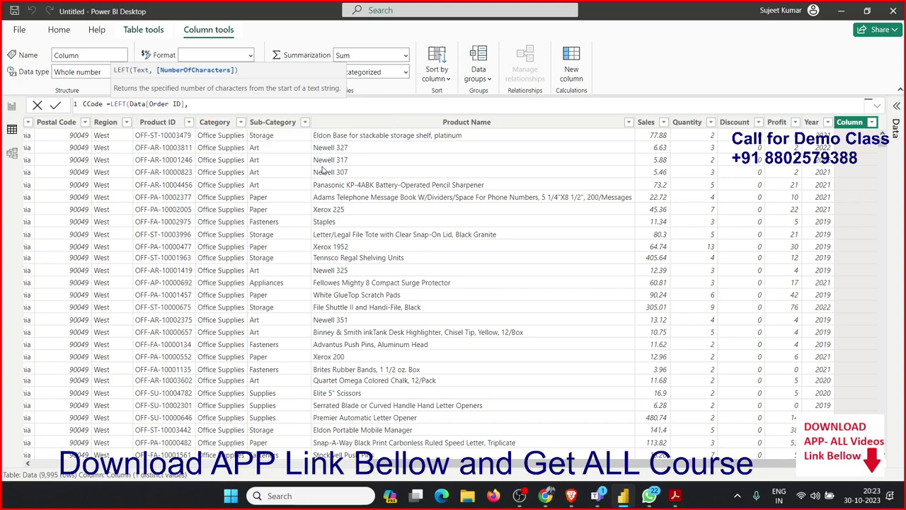
pyautogui.write('2)')
pyautogui.press('Return')
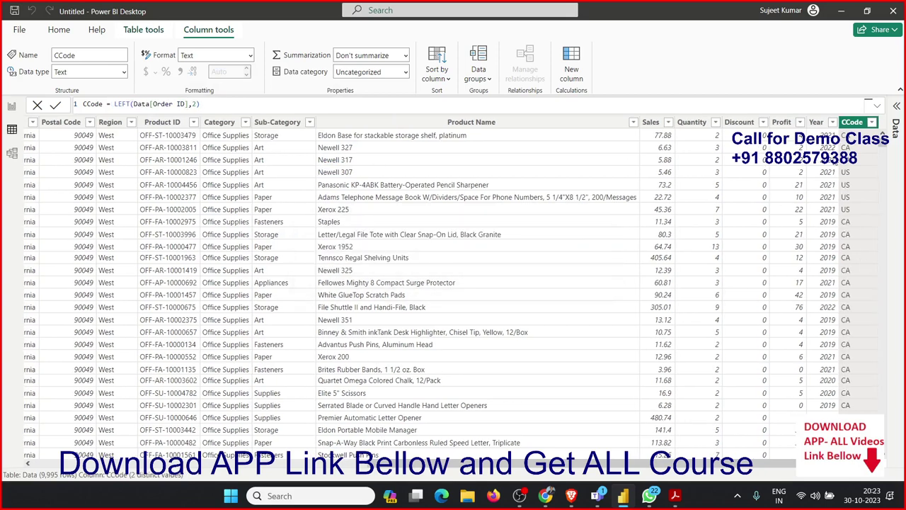
# Step: Insert a pie chart visual on the report page and shrink it
pyautogui.click(12, 106)
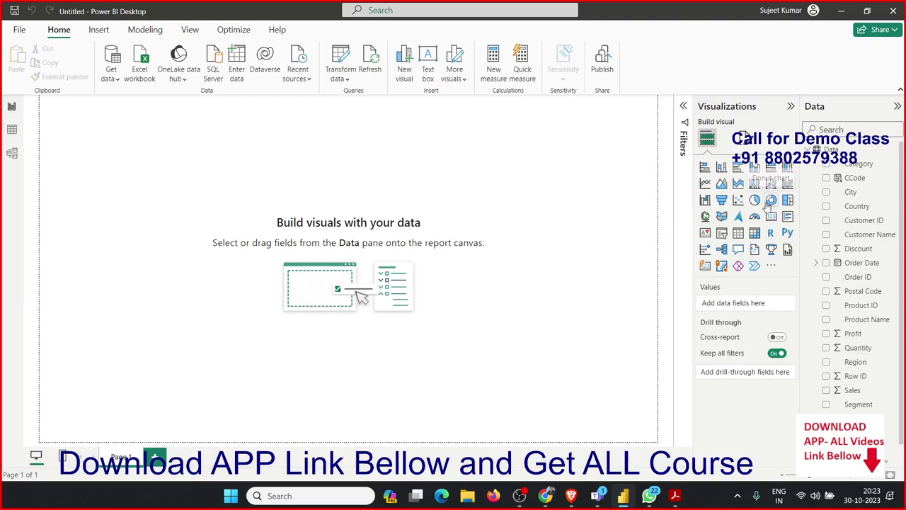
pyautogui.click(755, 199)
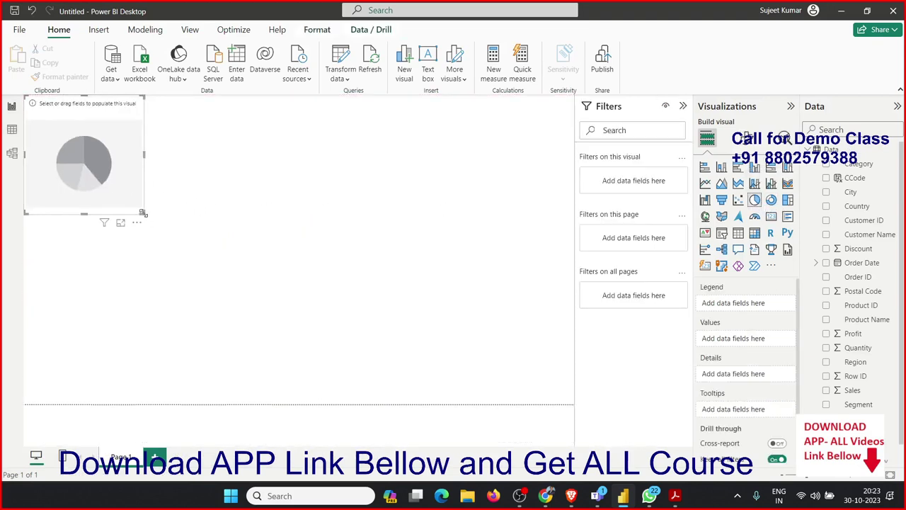
pyautogui.moveTo(142, 213); pyautogui.dragTo(117, 162)
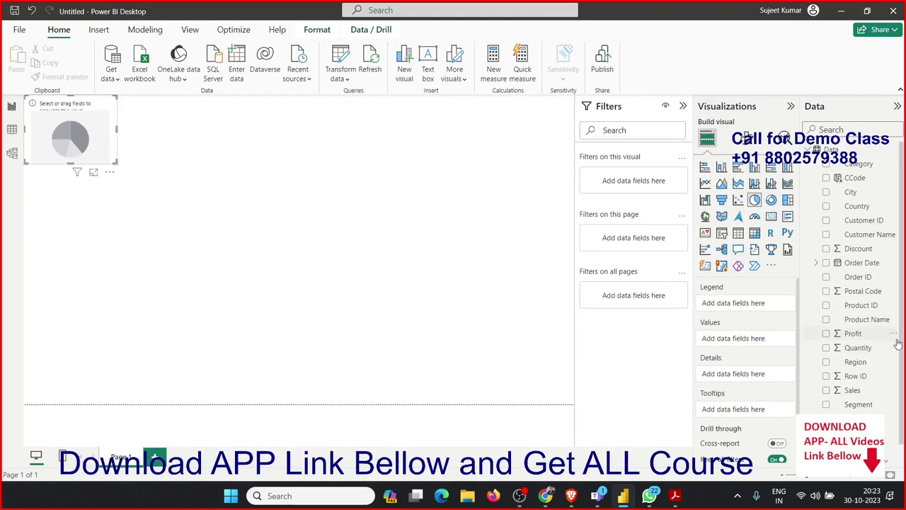
pyautogui.scroll(-1, 899, 345)
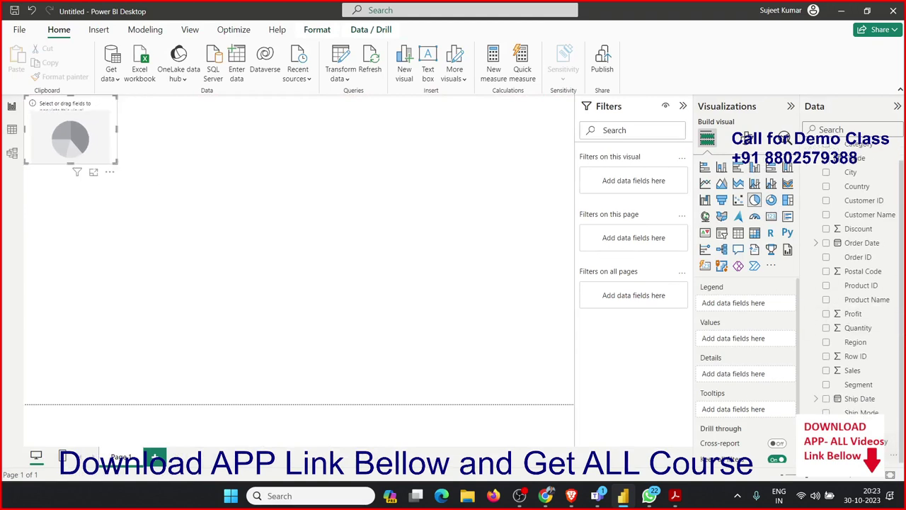
pyautogui.scroll(1, 860, 273)
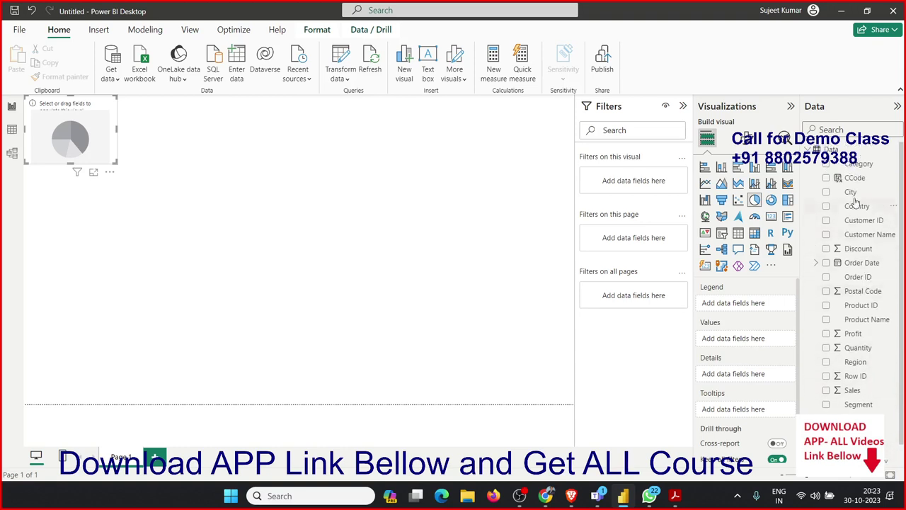
# Step: Set CCode as the pie legend and Sales as values, then enlarge and deselect it
pyautogui.moveTo(857, 182); pyautogui.dragTo(96, 149)
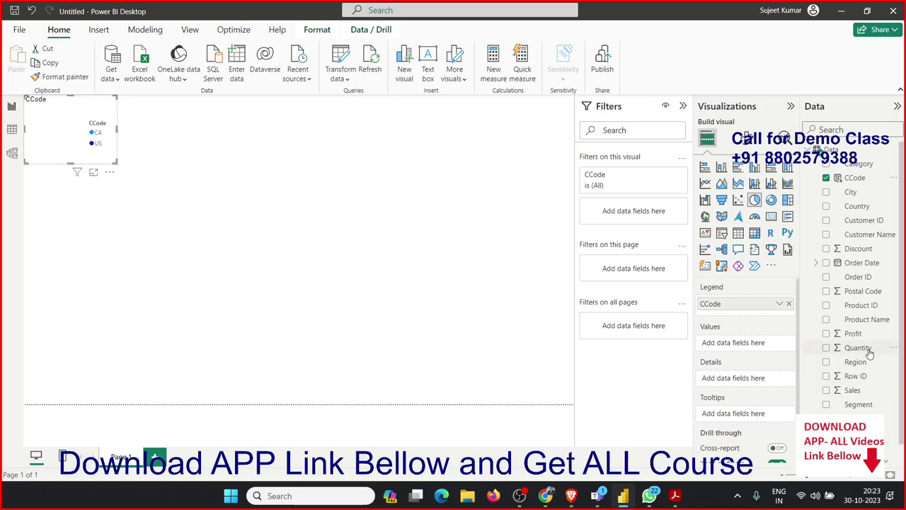
pyautogui.moveTo(853, 390); pyautogui.dragTo(71, 145)
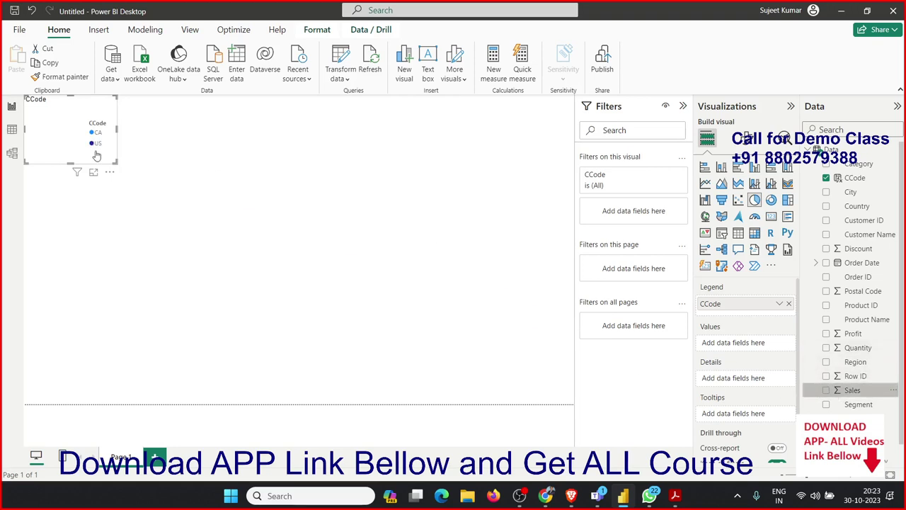
pyautogui.moveTo(113, 165)
pyautogui.mouseDown()
pyautogui.moveTo(149, 172)
pyautogui.moveTo(140, 170)
pyautogui.mouseUp()
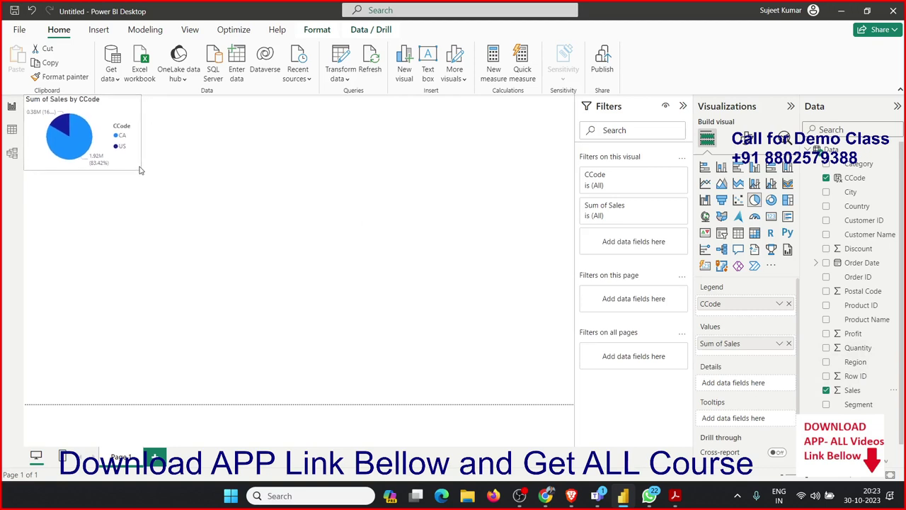
pyautogui.click(168, 197)
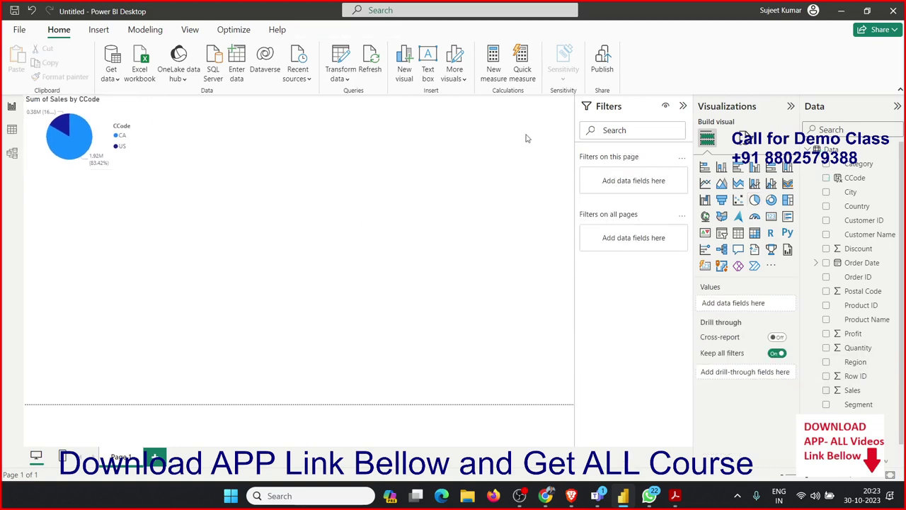
pyautogui.moveTo(486, 101); pyautogui.dragTo(577, 178)
# Step: Add an OY column with formula MID(Data[Order ID],4,4) to extract order years
pyautogui.click(12, 129)
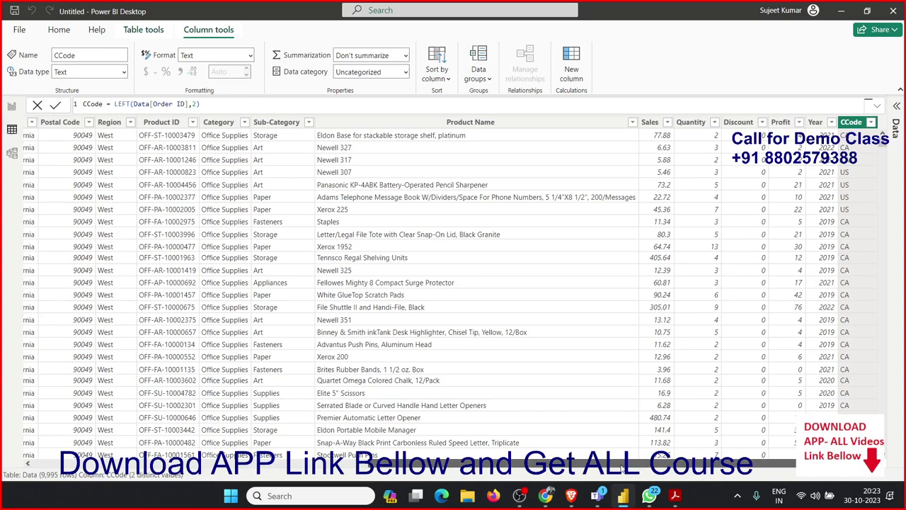
pyautogui.click(571, 70)
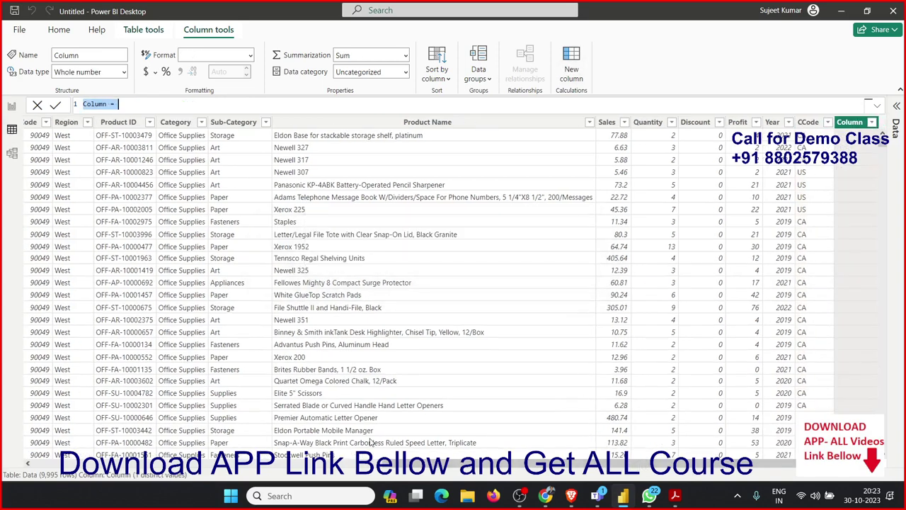
pyautogui.click(102, 106)
pyautogui.doubleClick(105, 104)
pyautogui.write('OY =')
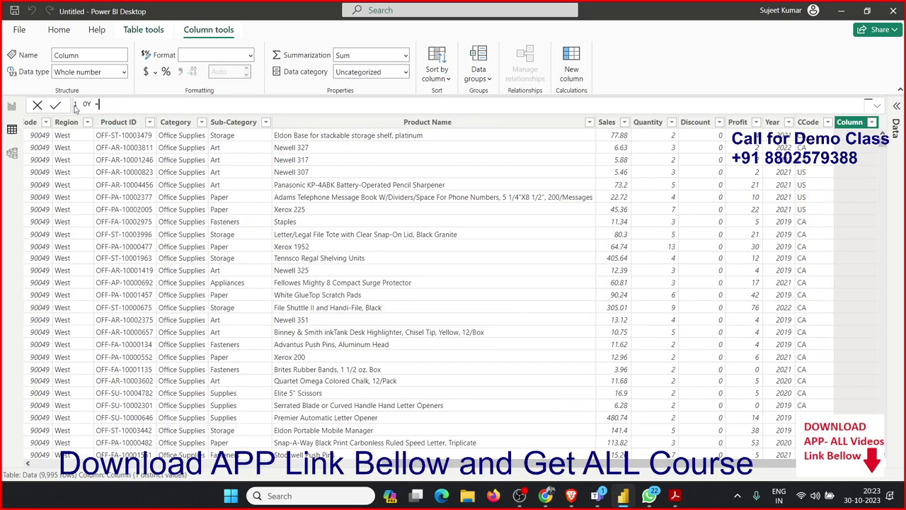
pyautogui.write('MI')
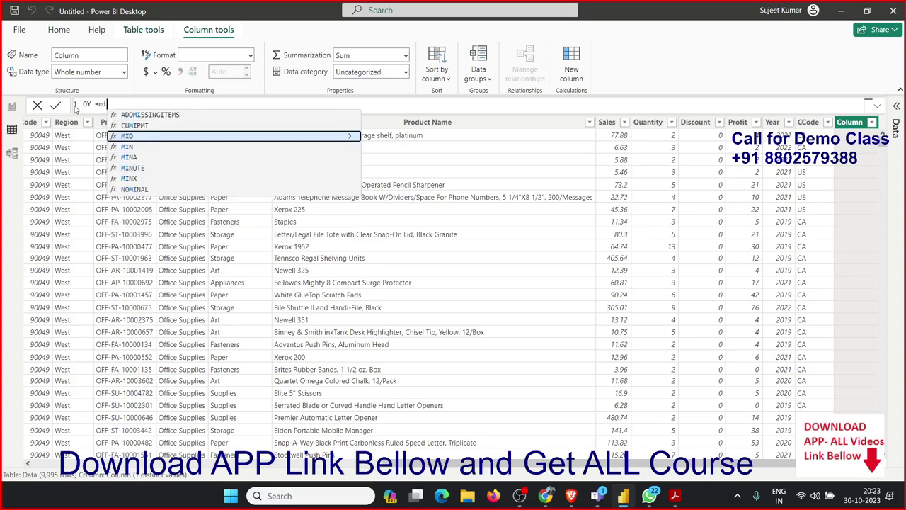
pyautogui.write('D(')
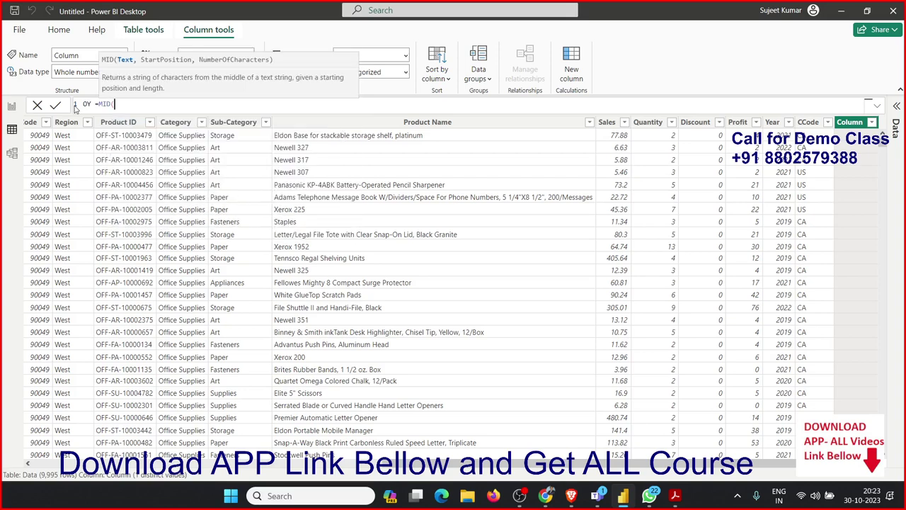
pyautogui.write('or')
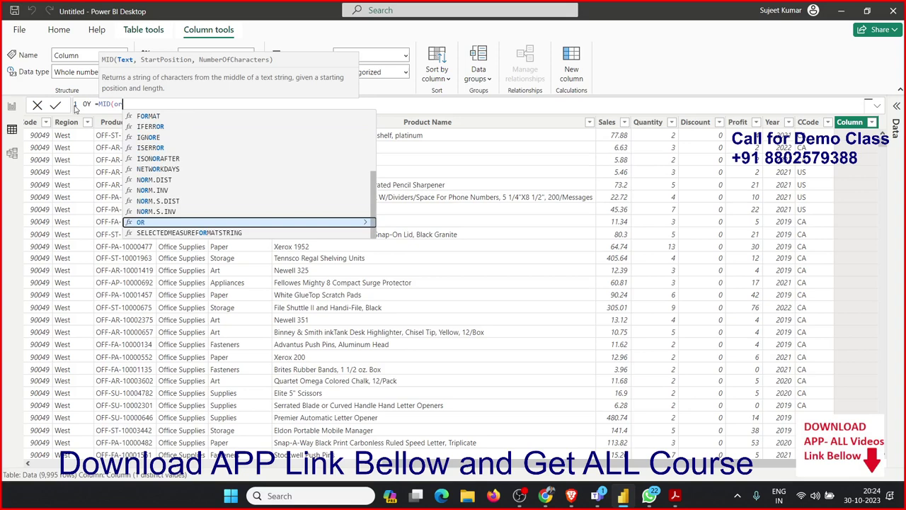
pyautogui.write('d')
pyautogui.press('Down')
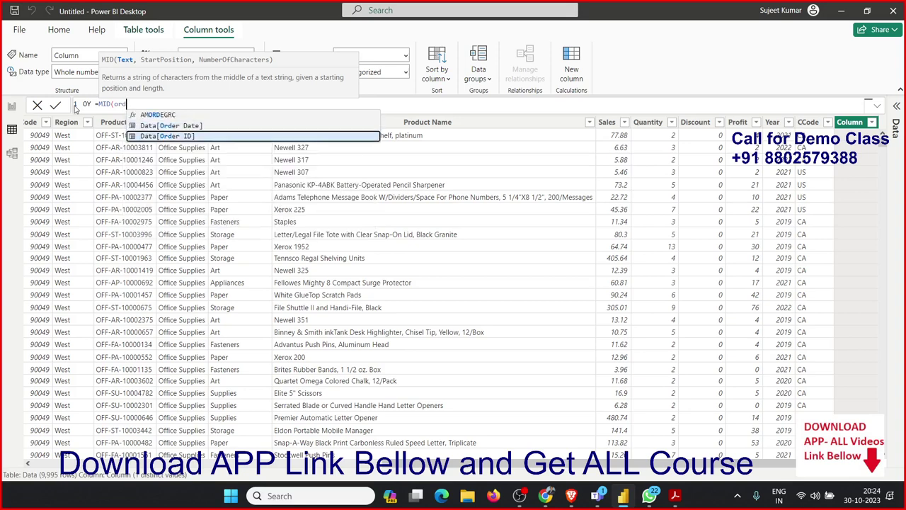
pyautogui.press('Tab')
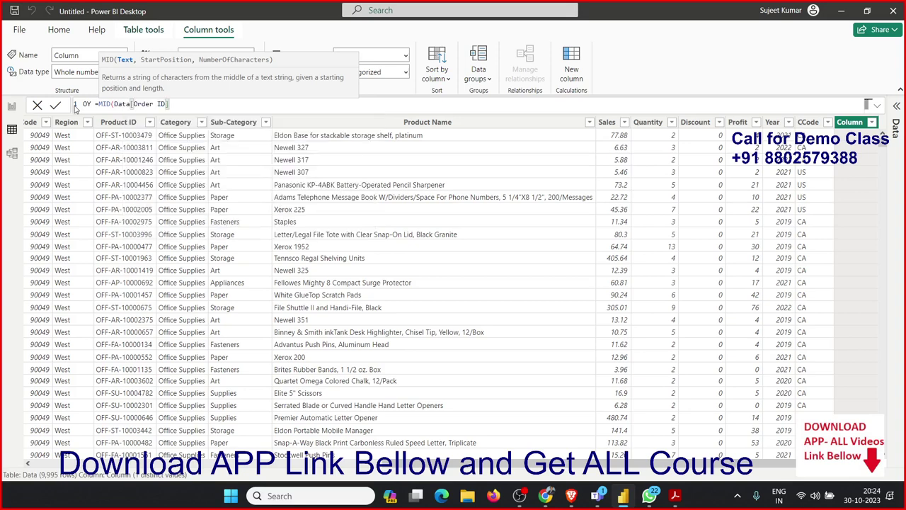
pyautogui.write(',')
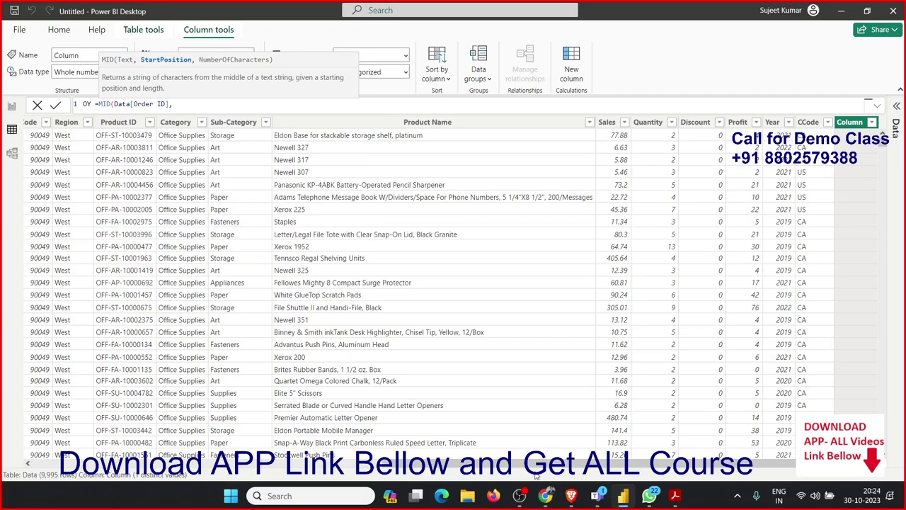
pyautogui.moveTo(536, 468); pyautogui.dragTo(371, 467)
pyautogui.hscroll(-5, 133, 466)
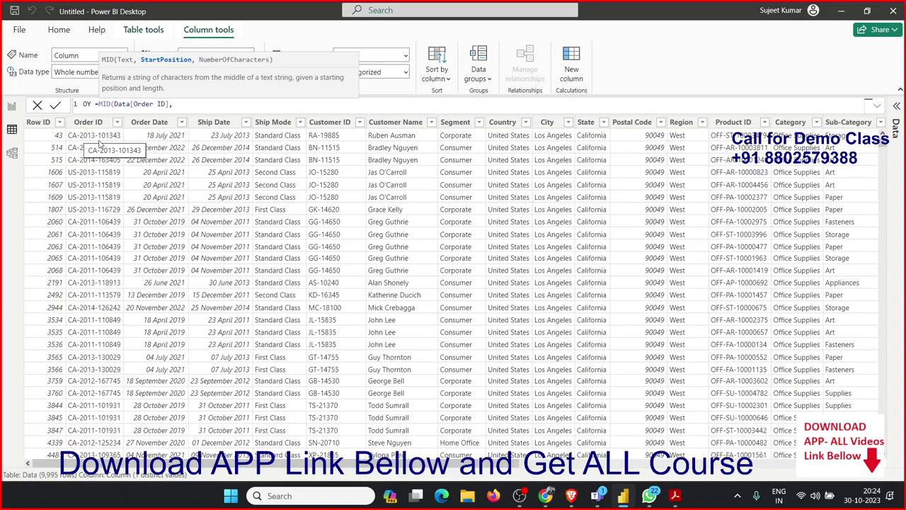
pyautogui.write('4,4')
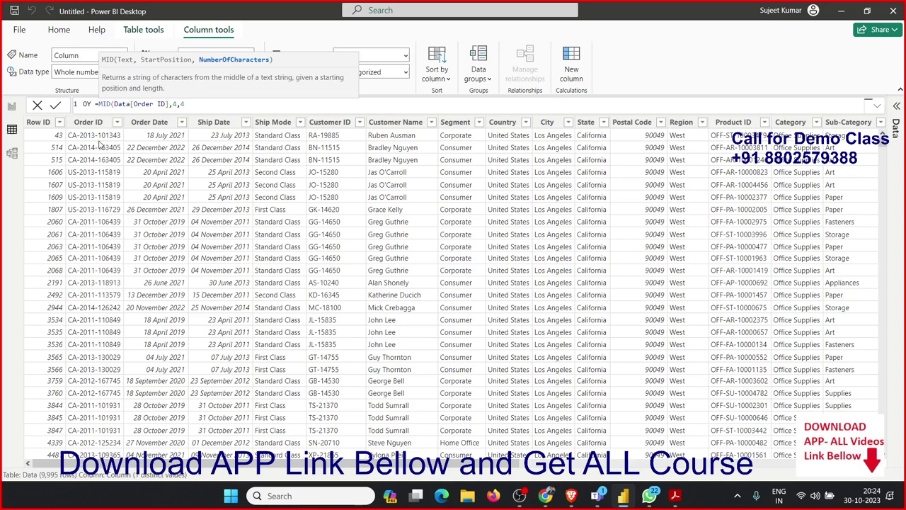
pyautogui.write(')')
pyautogui.press('Return')
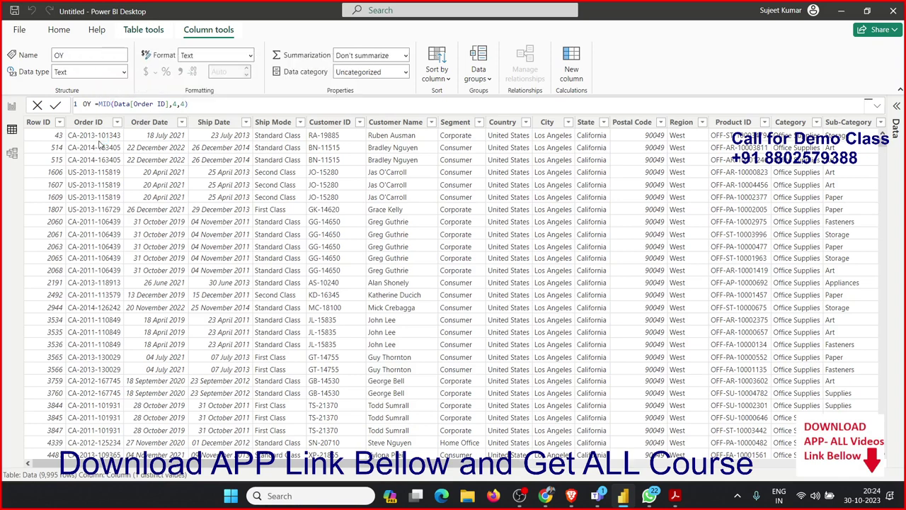
# Step: Add a donut chart at the top right with OY as legend and Sales as values
pyautogui.click(11, 106)
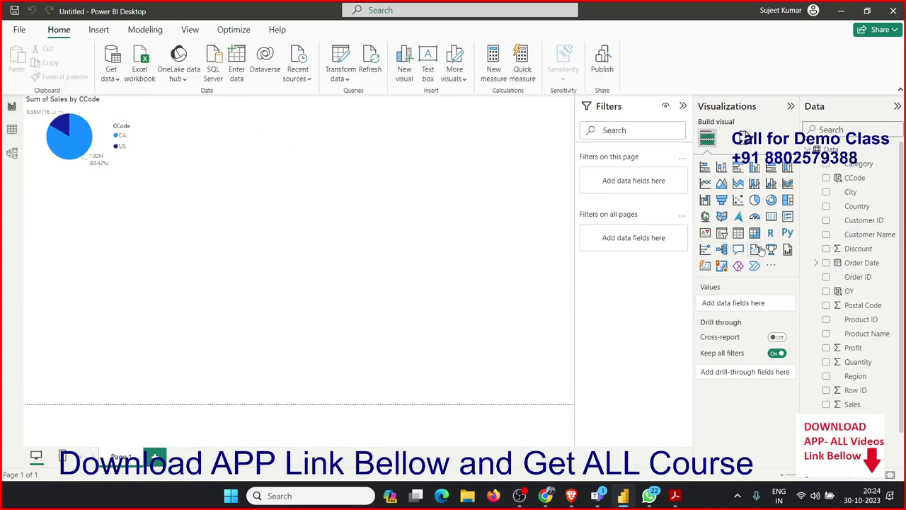
pyautogui.click(771, 199)
pyautogui.moveTo(110, 245); pyautogui.dragTo(538, 151)
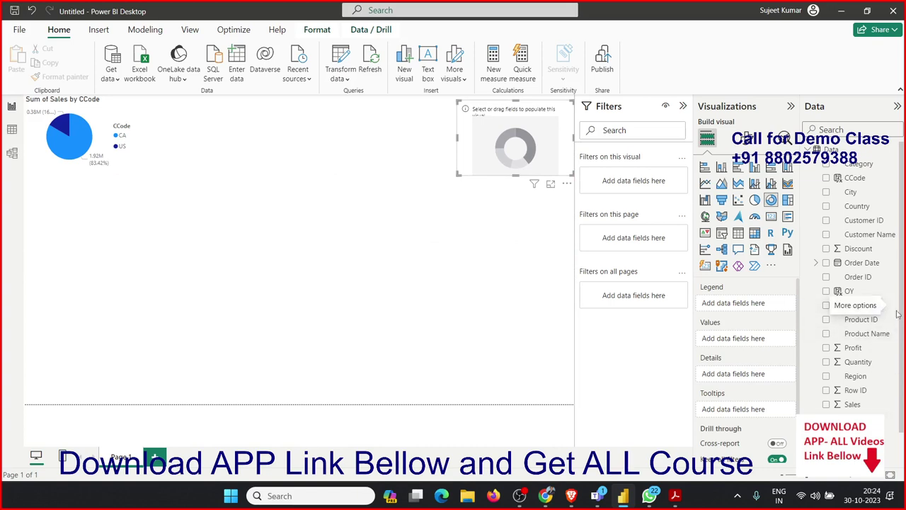
pyautogui.moveTo(849, 291); pyautogui.dragTo(515, 152)
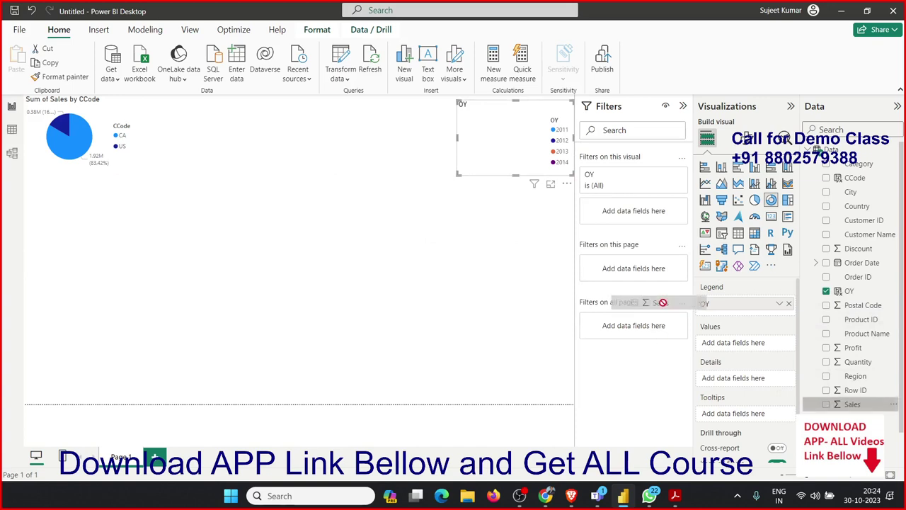
pyautogui.moveTo(852, 404); pyautogui.dragTo(524, 138)
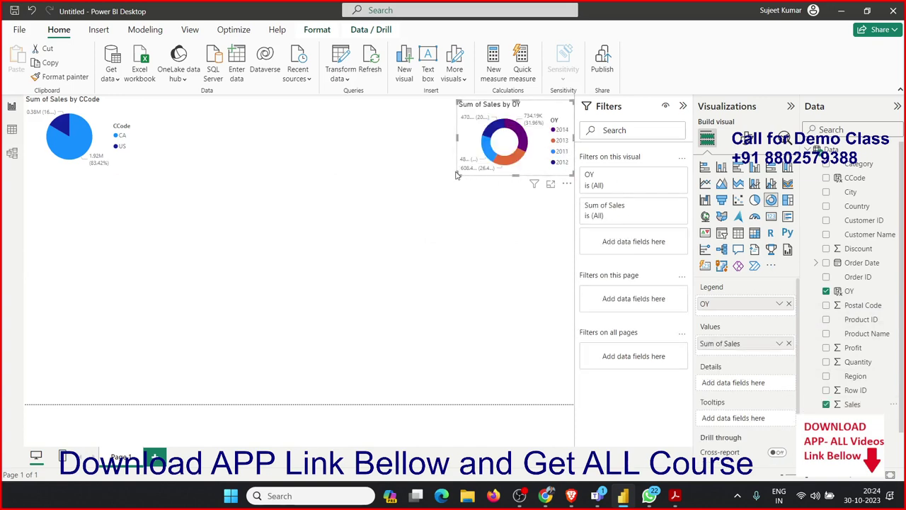
# Step: Convert the Sales by OY chart to a clustered column chart and resize it
pyautogui.moveTo(461, 171); pyautogui.dragTo(466, 189)
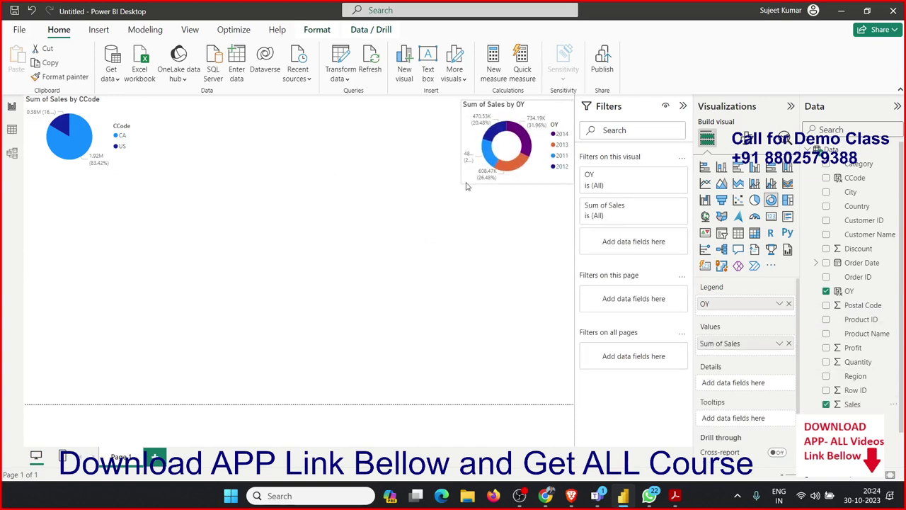
pyautogui.click(754, 168)
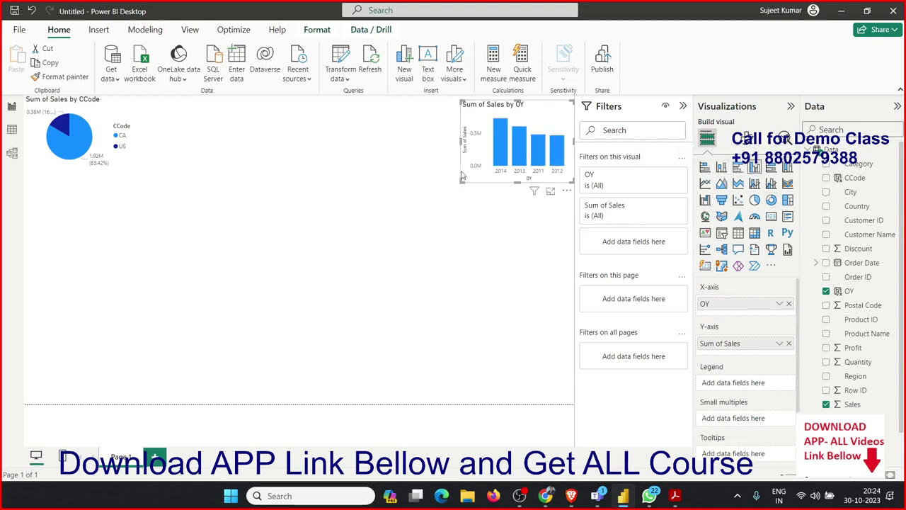
pyautogui.moveTo(437, 182)
pyautogui.mouseDown()
pyautogui.moveTo(476, 199)
pyautogui.moveTo(457, 182)
pyautogui.mouseUp()
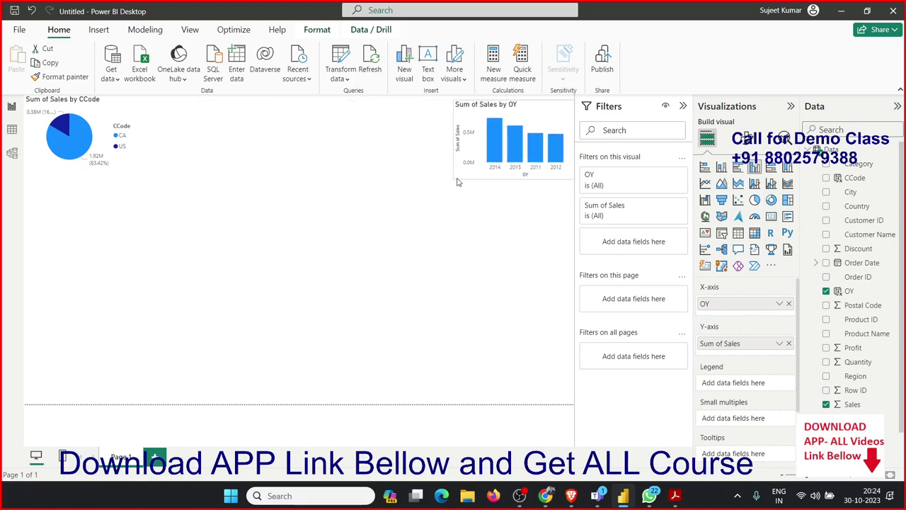
pyautogui.click(409, 213)
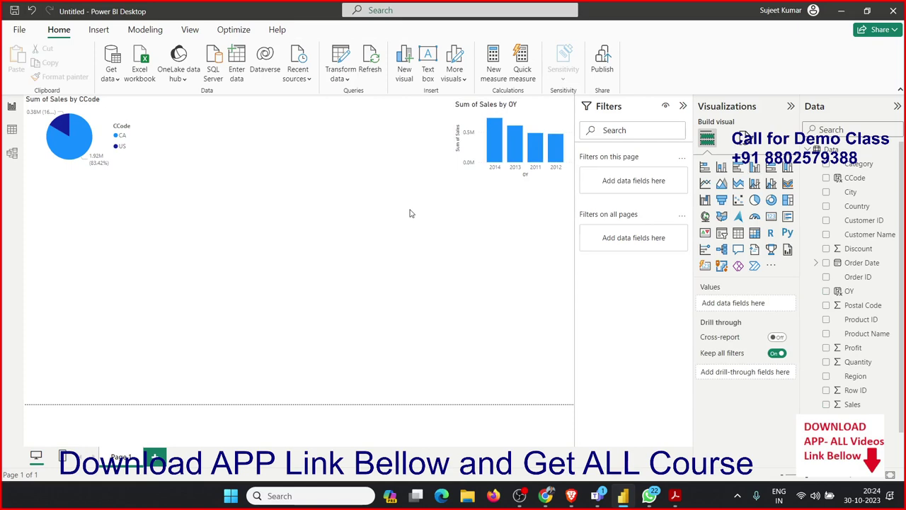
# Step: Browse the Product ID value list in Table view, also selecting the Category column
pyautogui.click(11, 130)
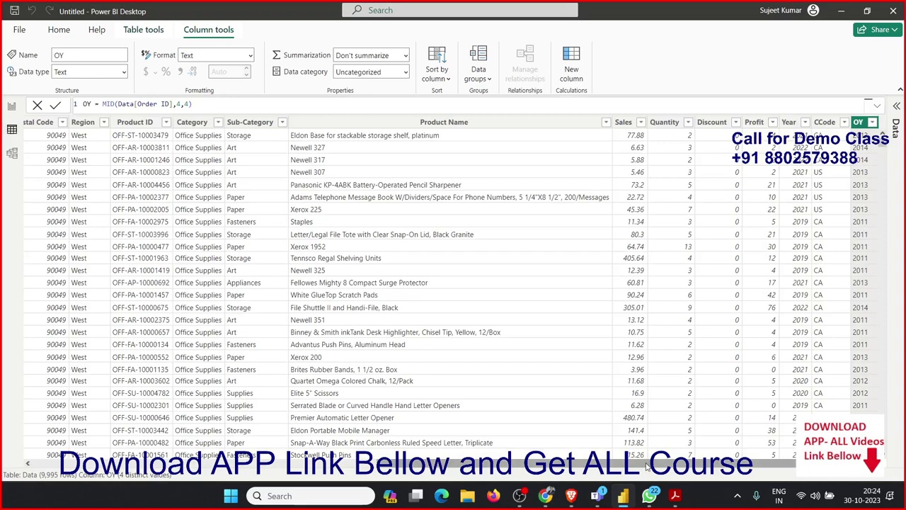
pyautogui.moveTo(648, 466); pyautogui.dragTo(281, 425)
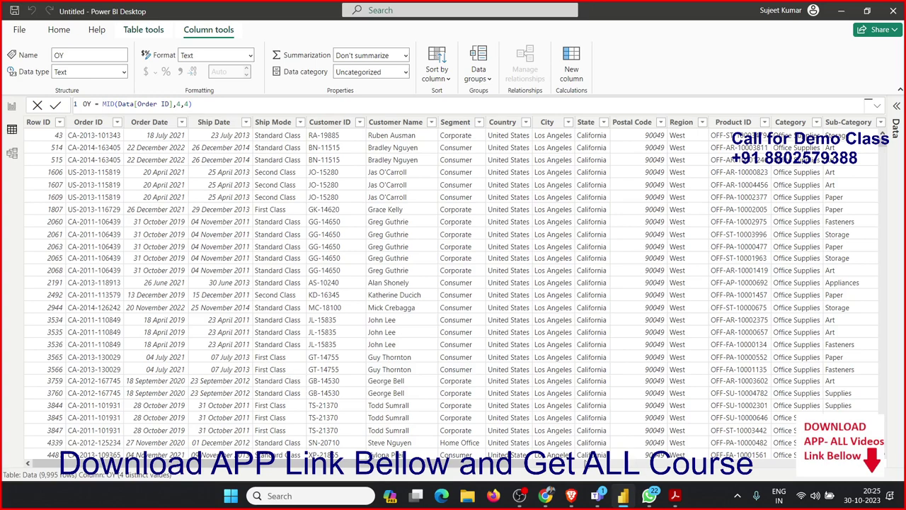
pyautogui.hscroll(5, 597, 212)
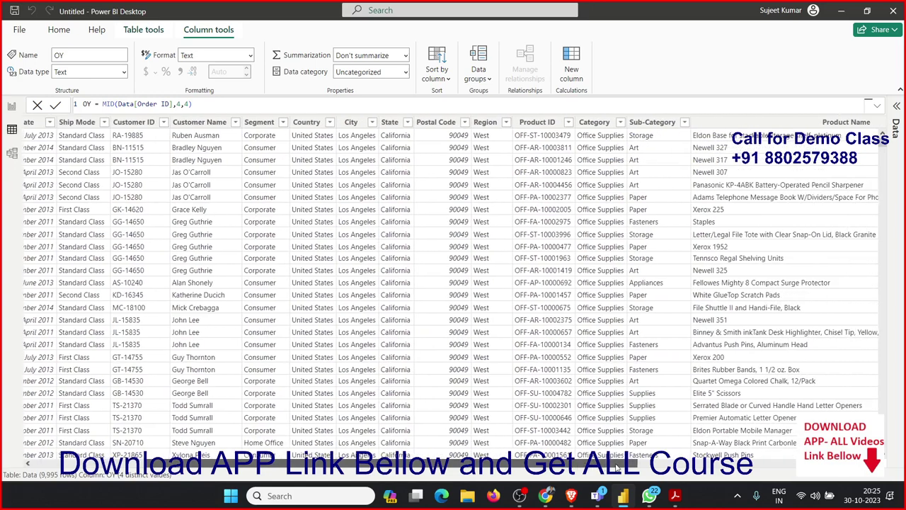
pyautogui.click(567, 122)
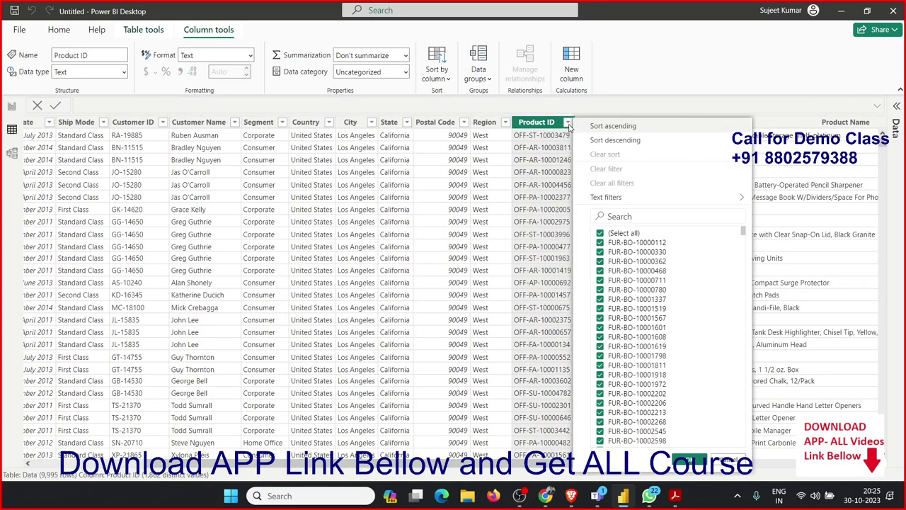
pyautogui.click(545, 154)
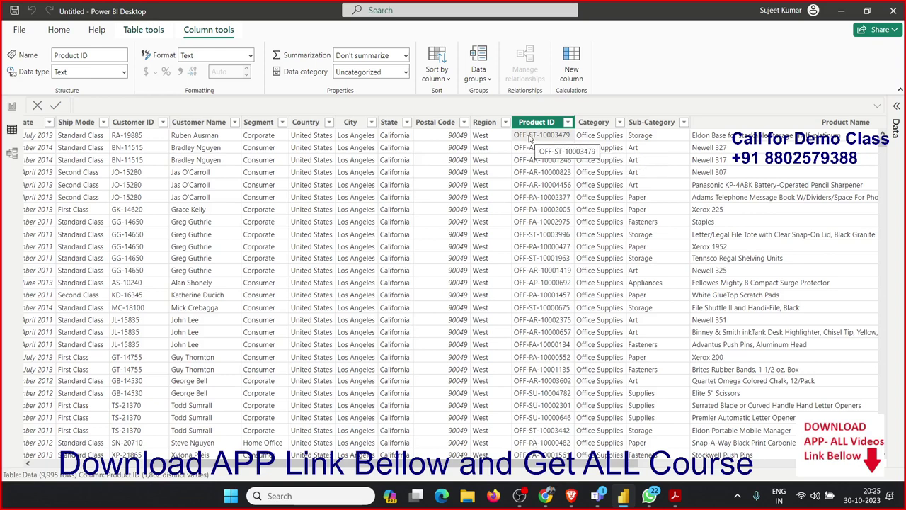
pyautogui.click(595, 125)
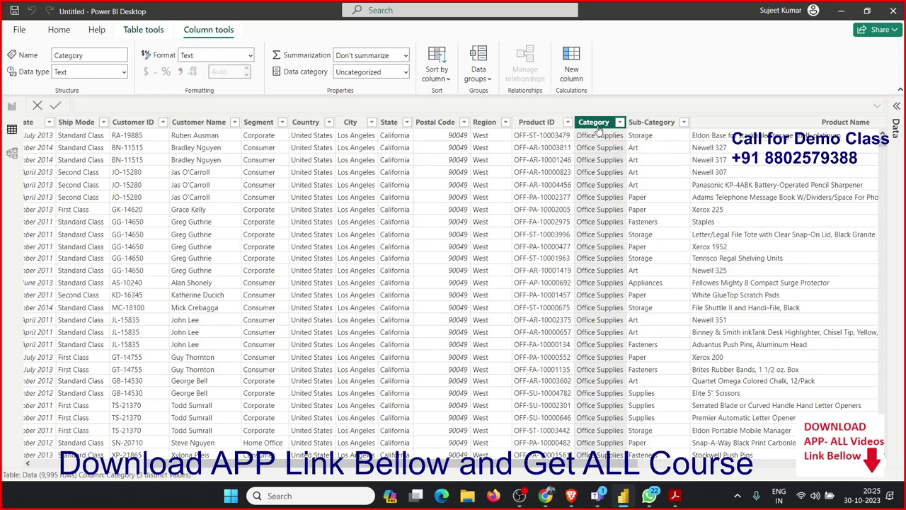
pyautogui.click(529, 127)
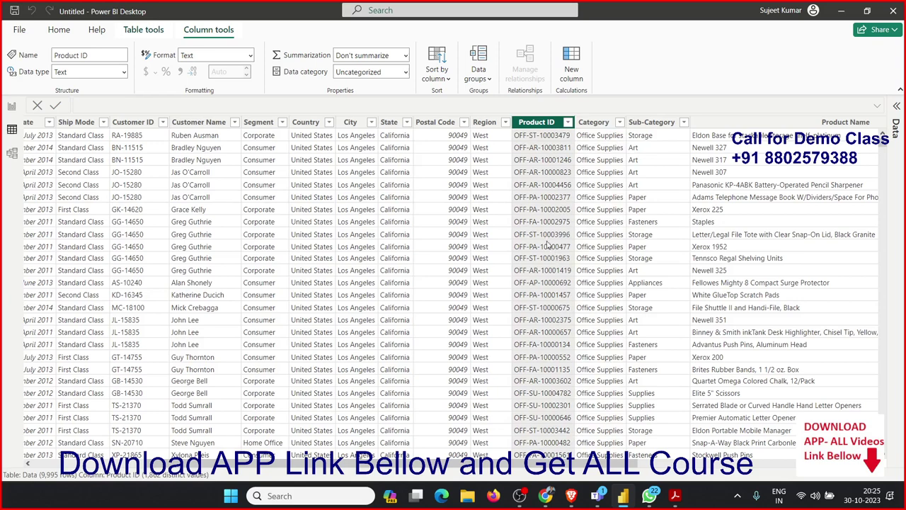
pyautogui.click(568, 122)
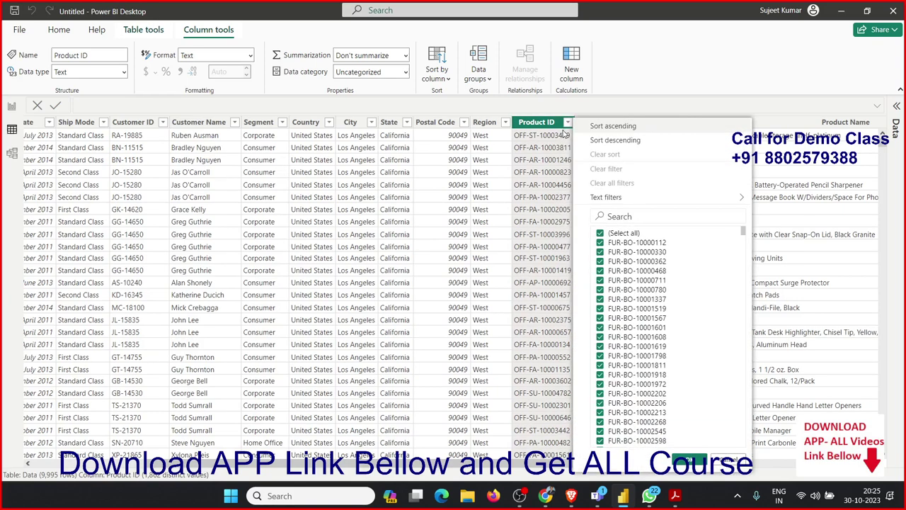
pyautogui.click(557, 141)
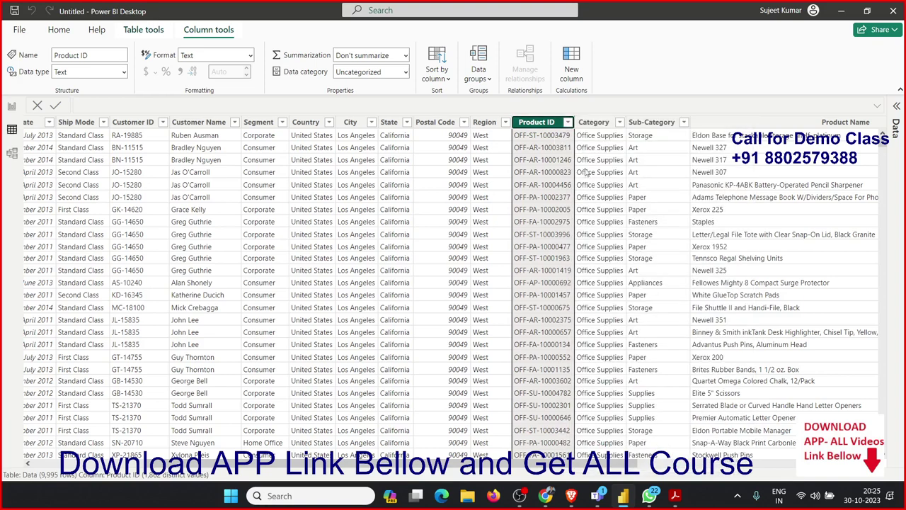
# Step: Select the Sub-Category column and begin a new calculated column
pyautogui.click(628, 211)
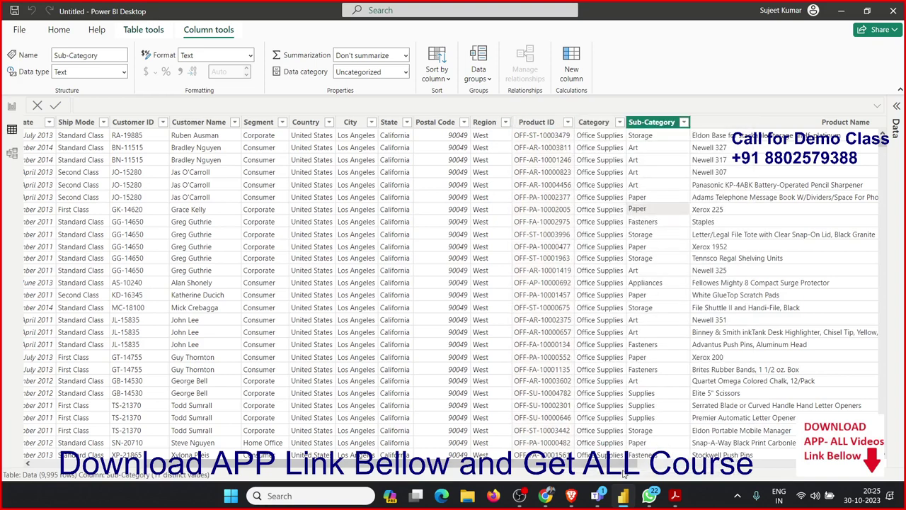
pyautogui.moveTo(623, 464); pyautogui.dragTo(666, 465)
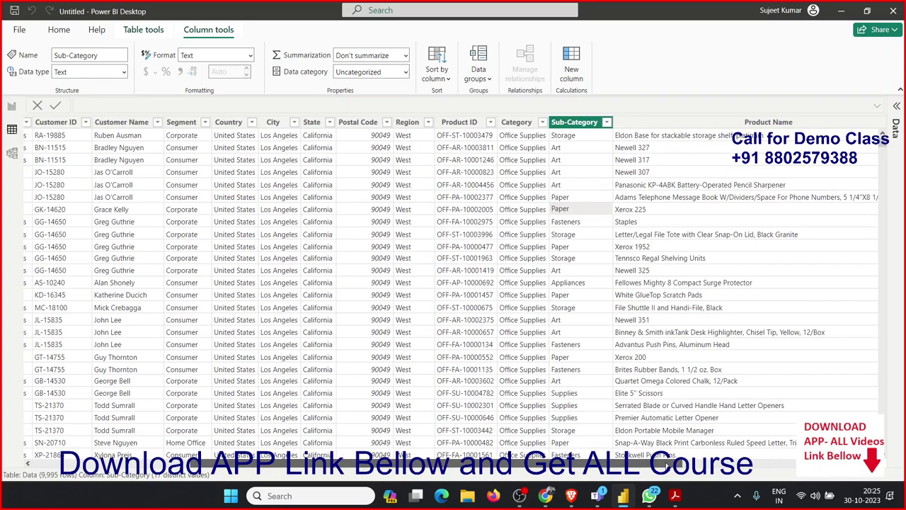
pyautogui.click(579, 65)
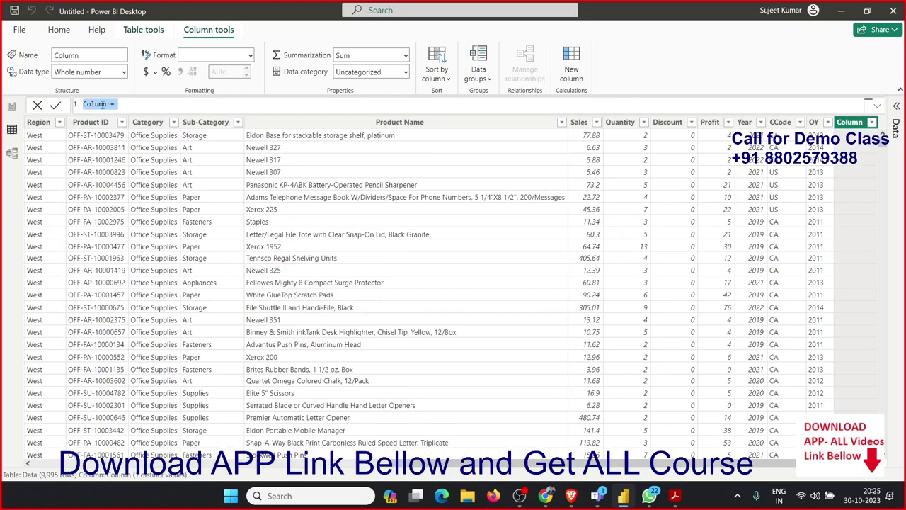
# Step: Enter a first CT formula using FIND on Data[Product ID]
pyautogui.doubleClick(102, 104)
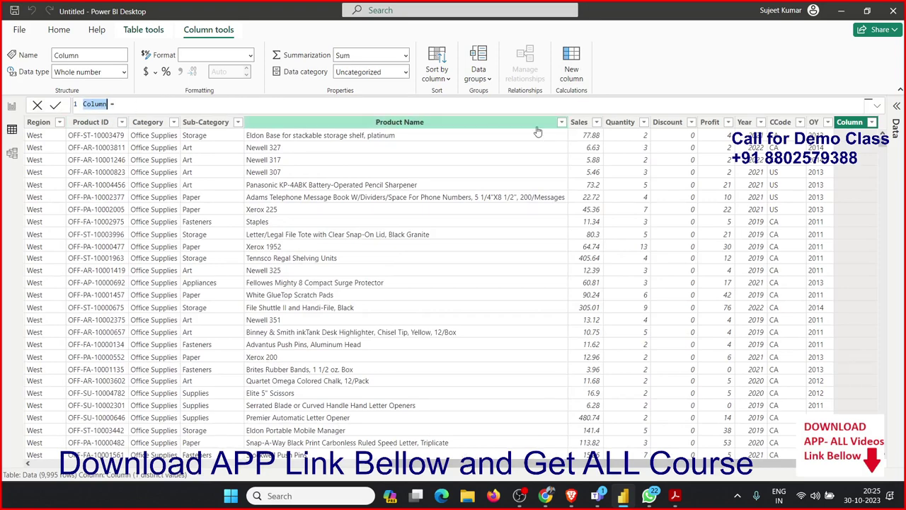
pyautogui.write('C')
pyautogui.write('fin')
pyautogui.press('Tab')
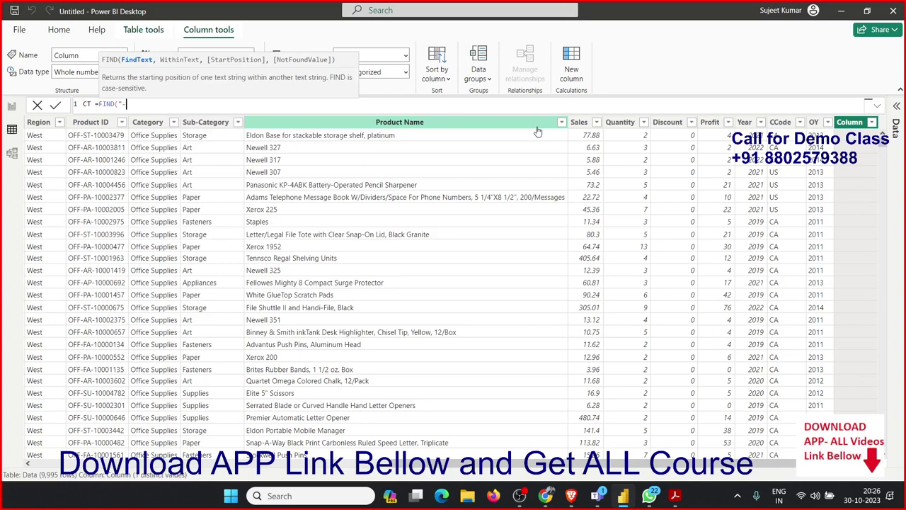
pyautogui.write(',p')
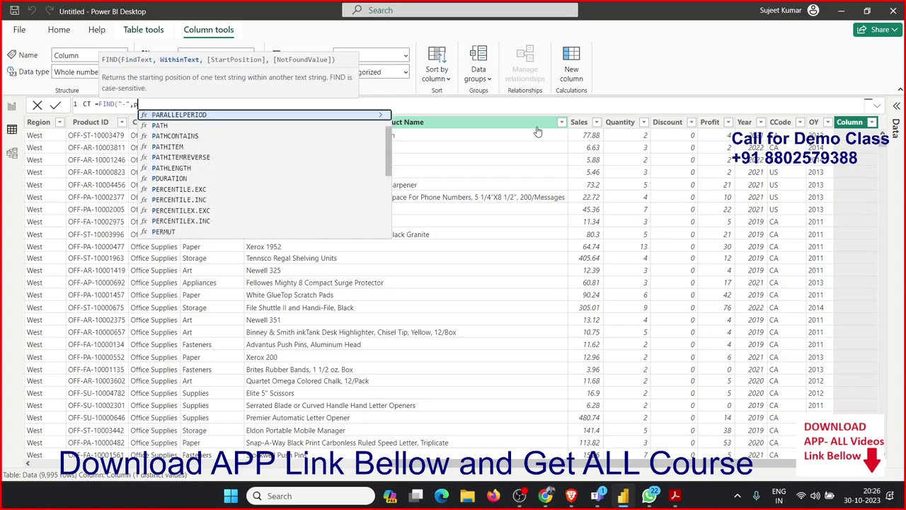
pyautogui.write('ro')
pyautogui.press('Up')
pyautogui.press('Up')
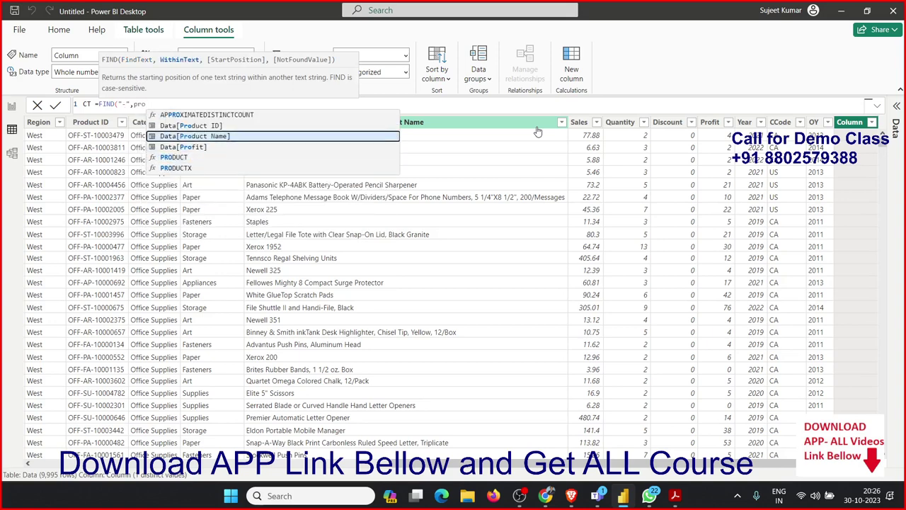
pyautogui.press('Up')
pyautogui.press('Tab')
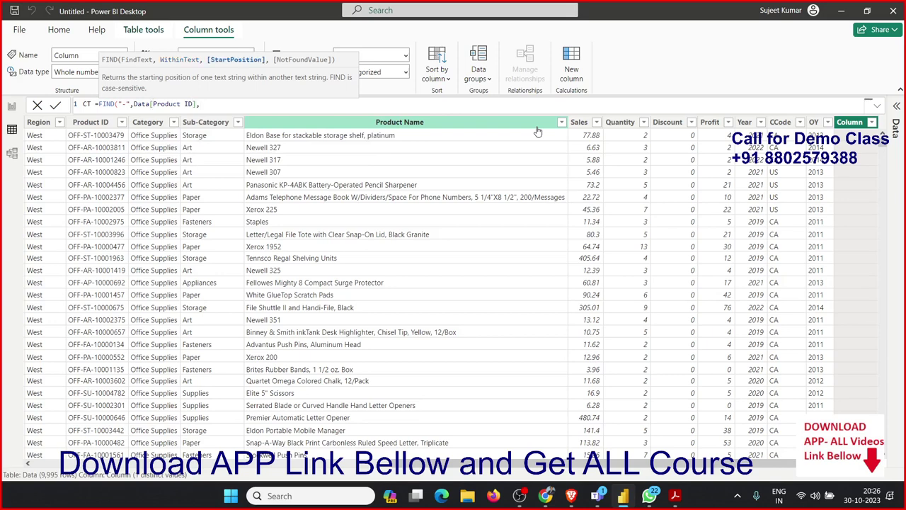
pyautogui.write(')')
pyautogui.press('Return')
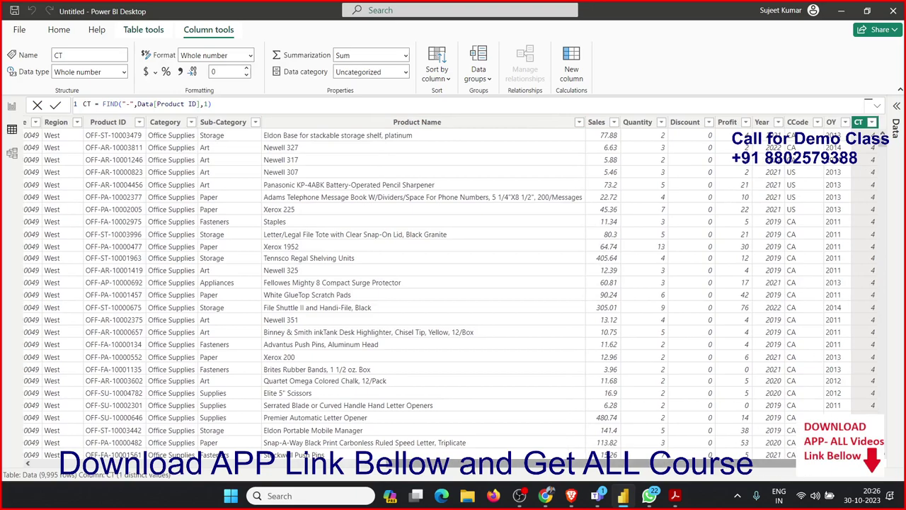
# Step: Revise CT to LEFT(Data[Product ID], FIND("-",Data[Product ID],1) -1), showing prefixes like OFF
pyautogui.hscroll(-10, 663, 464)
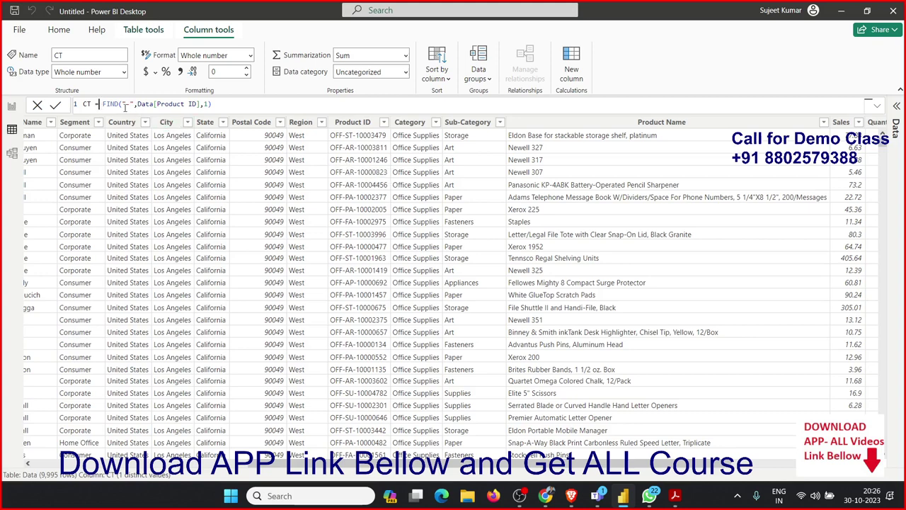
pyautogui.write('lef')
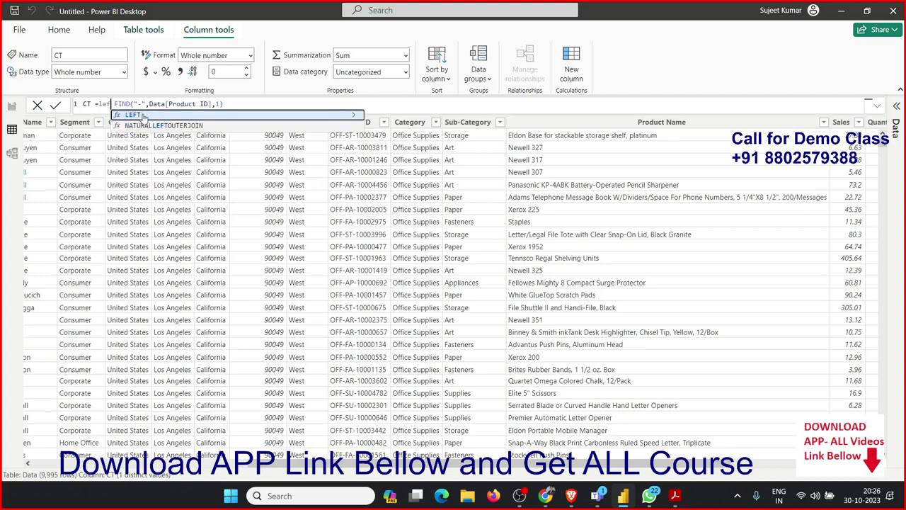
pyautogui.click(134, 115)
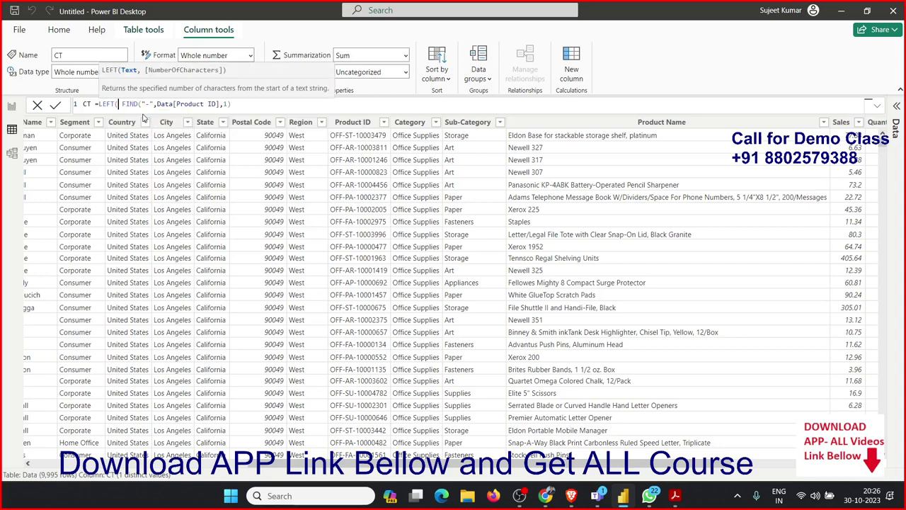
pyautogui.write('pro')
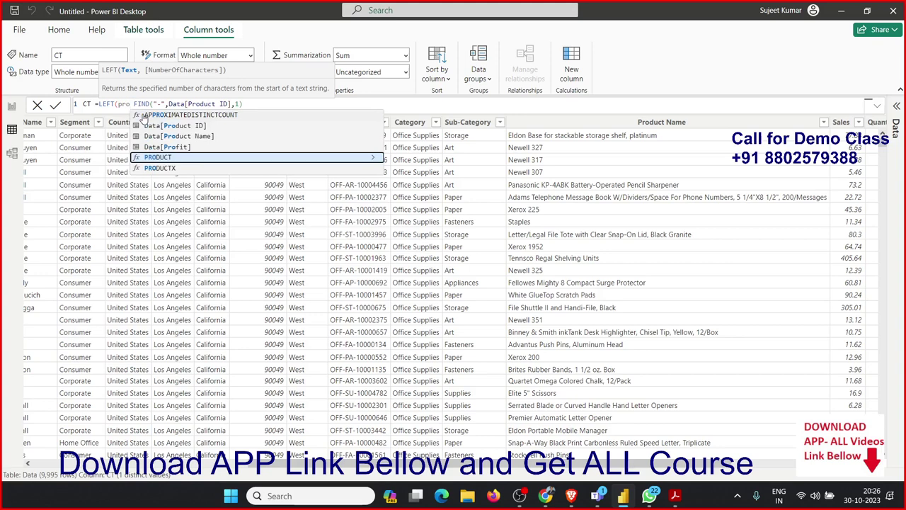
pyautogui.press('Up')
pyautogui.press('Up')
pyautogui.press('Up')
pyautogui.press('Tab')
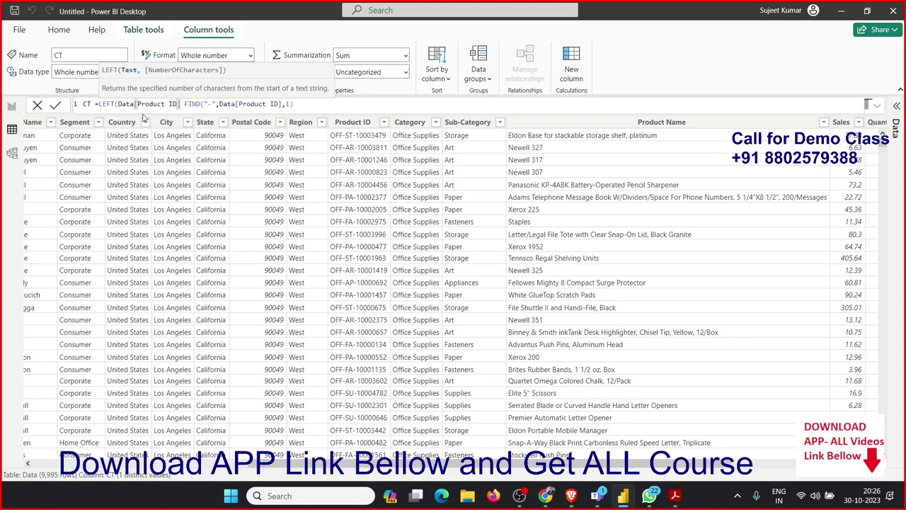
pyautogui.write(',')
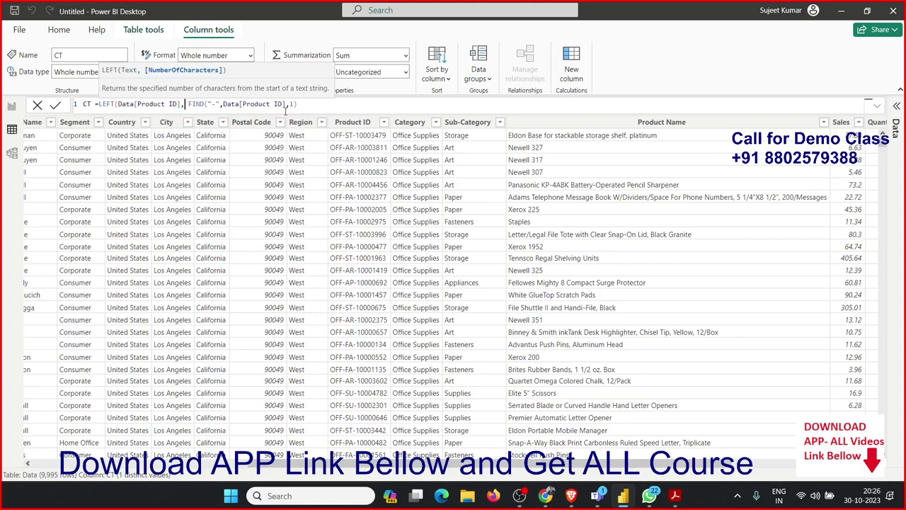
pyautogui.click(291, 104)
pyautogui.write('1) -1')
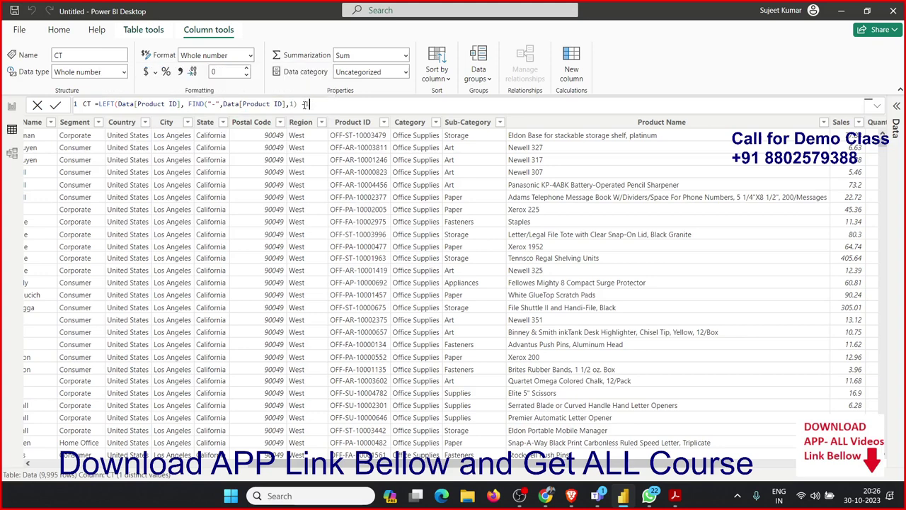
pyautogui.write(')')
pyautogui.click(305, 104)
pyautogui.write('-1')
pyautogui.press('Return')
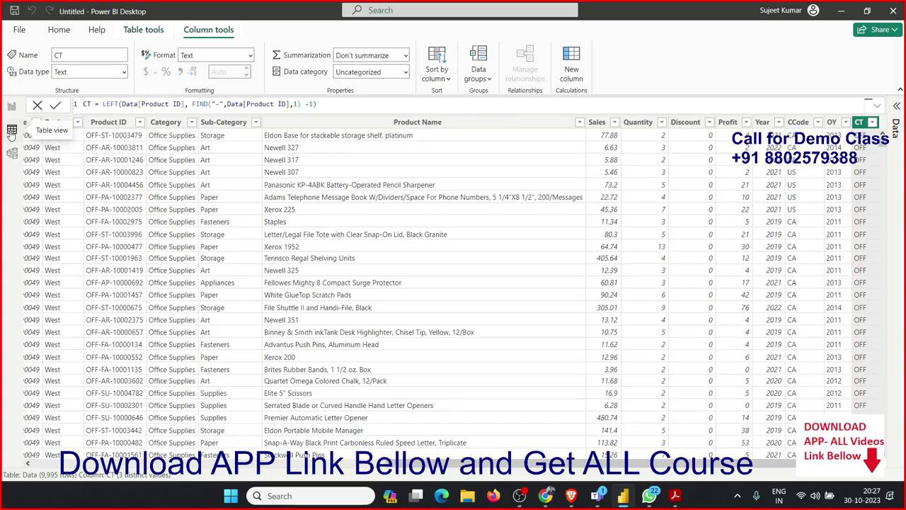
# Step: Place an area chart between the pie and column charts with CT on X-axis and Sales on Y-axis, then reopen the table
pyautogui.click(11, 107)
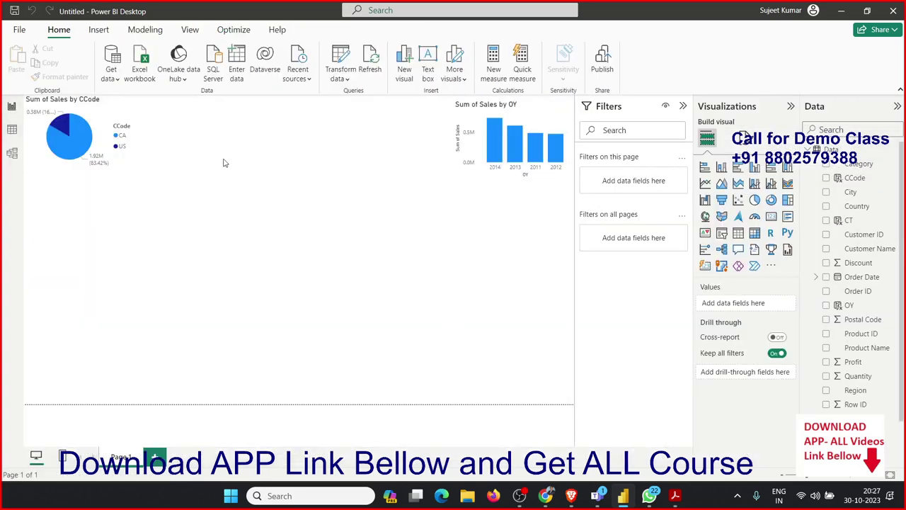
pyautogui.click(722, 183)
pyautogui.moveTo(130, 244); pyautogui.dragTo(259, 144)
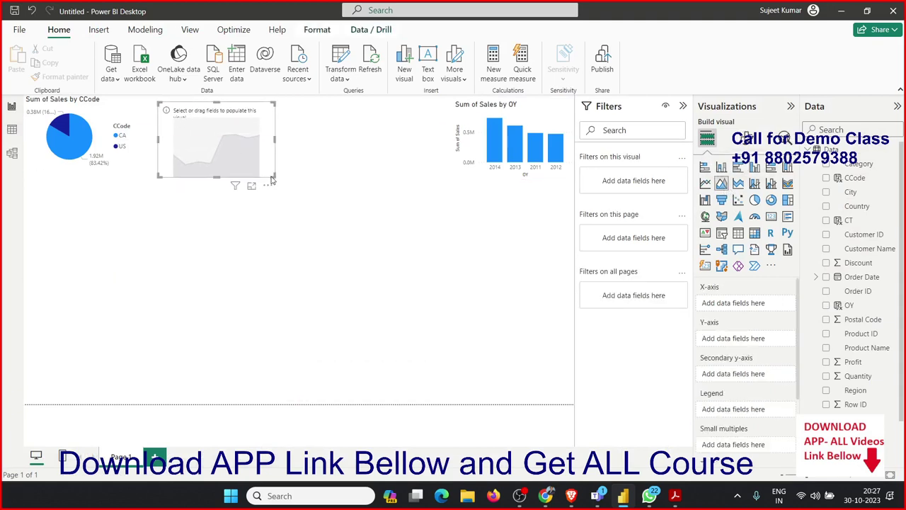
pyautogui.moveTo(268, 180); pyautogui.dragTo(452, 179)
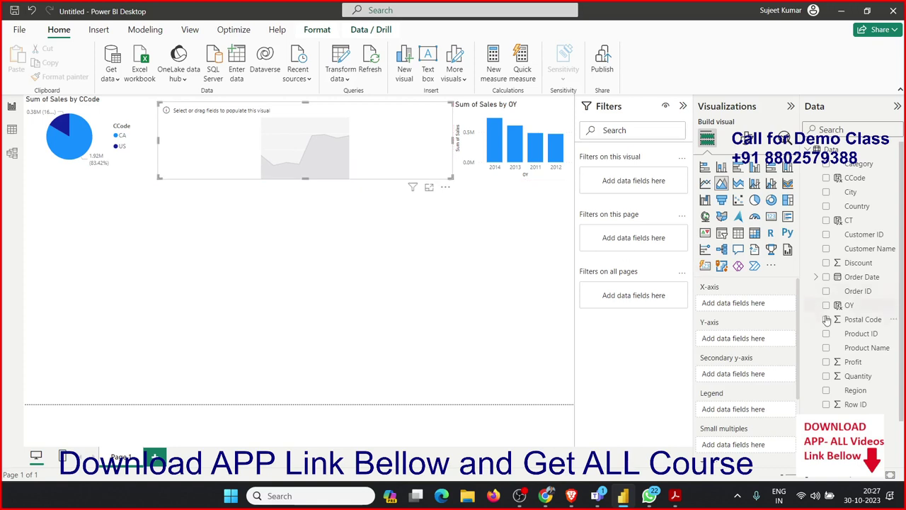
pyautogui.moveTo(850, 220); pyautogui.dragTo(329, 173)
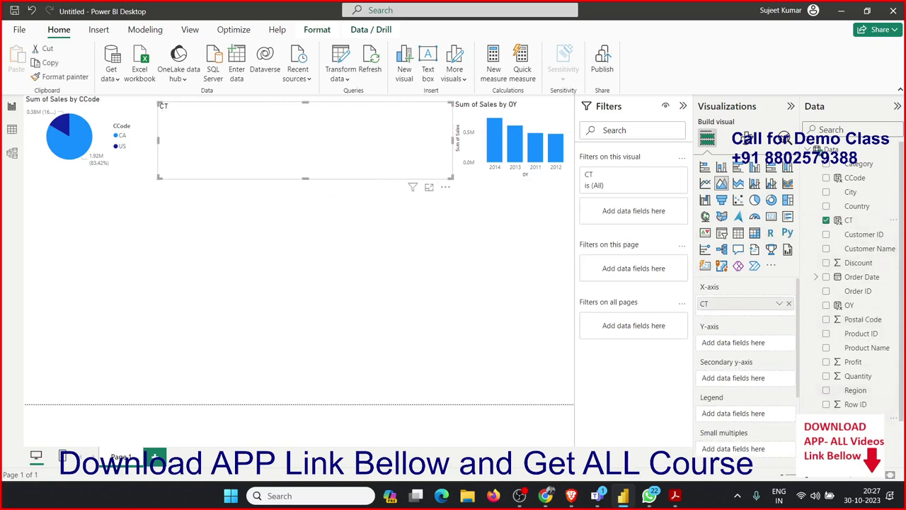
pyautogui.moveTo(850, 418); pyautogui.dragTo(370, 171)
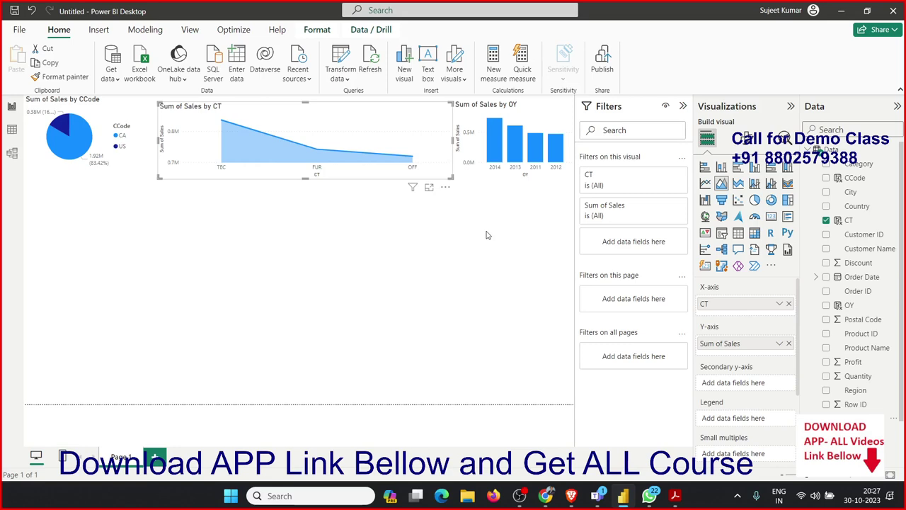
pyautogui.click(8, 132)
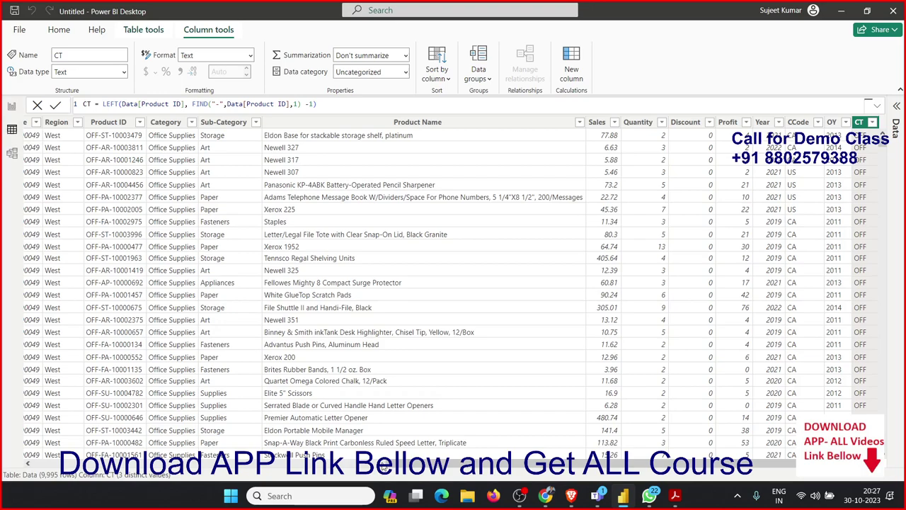
pyautogui.hscroll(-10, 42, 425)
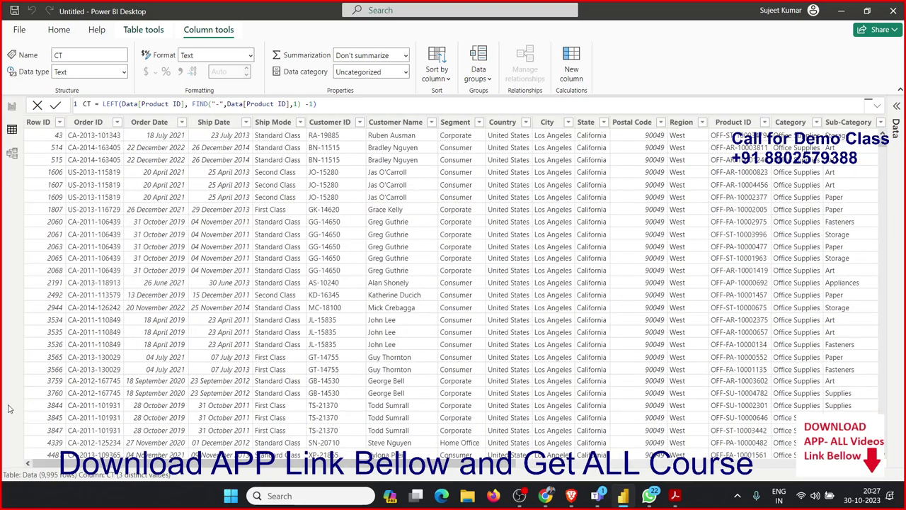